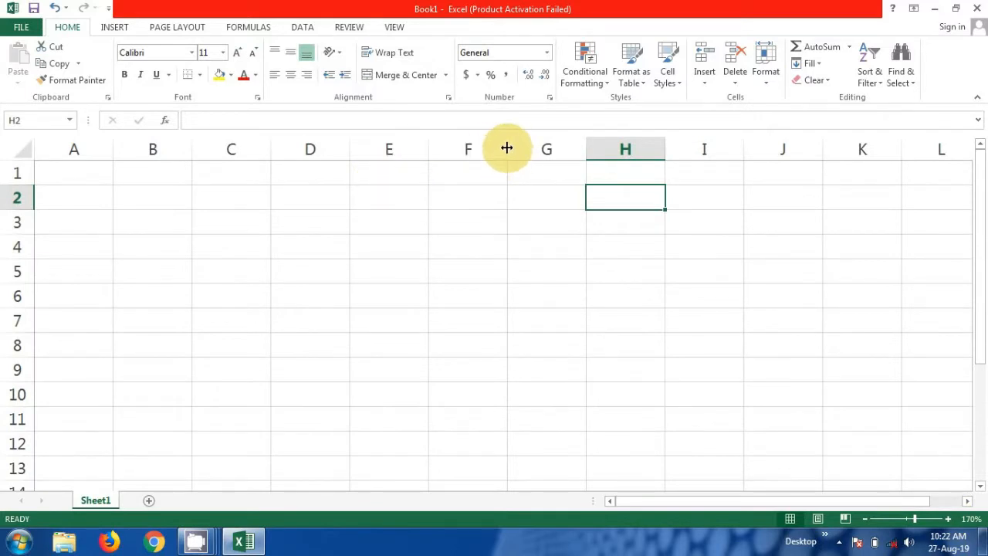
- Widen column F and enter the label 'Current time' in cell F2
{"action": "left_click_drag", "start_coordinate": [507, 148], "coordinate": [604, 160]}
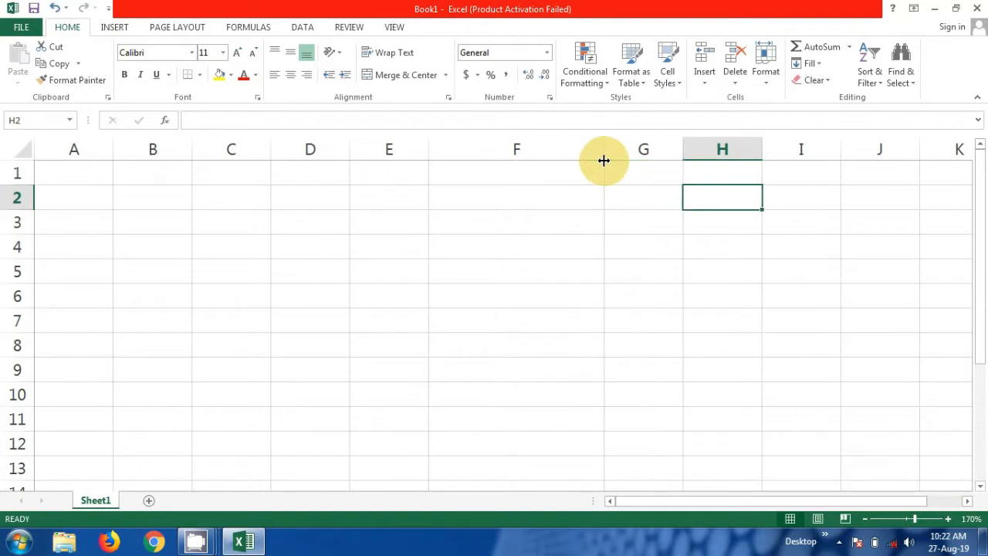
{"action": "left_click", "coordinate": [622, 201]}
{"action": "left_click", "coordinate": [491, 201]}
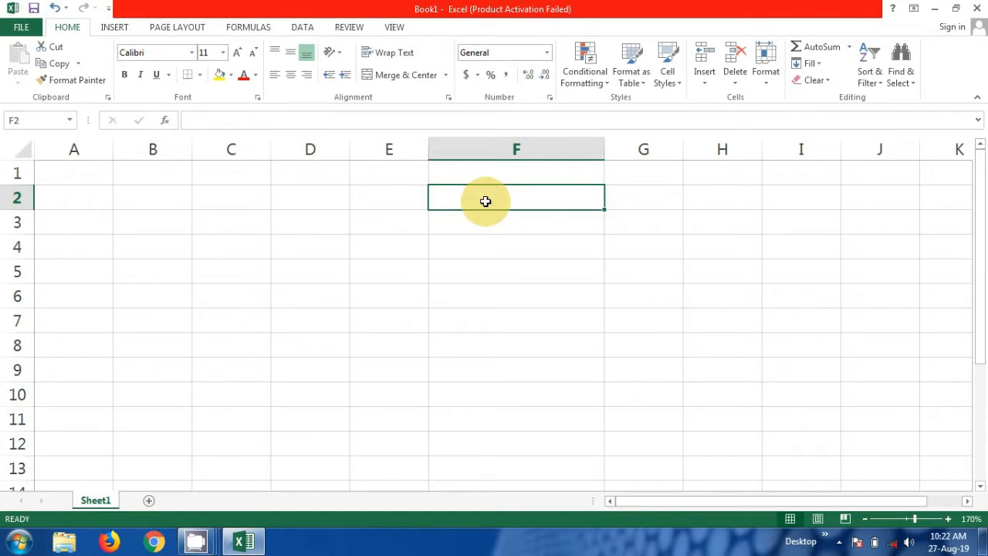
{"action": "type", "text": "C"}
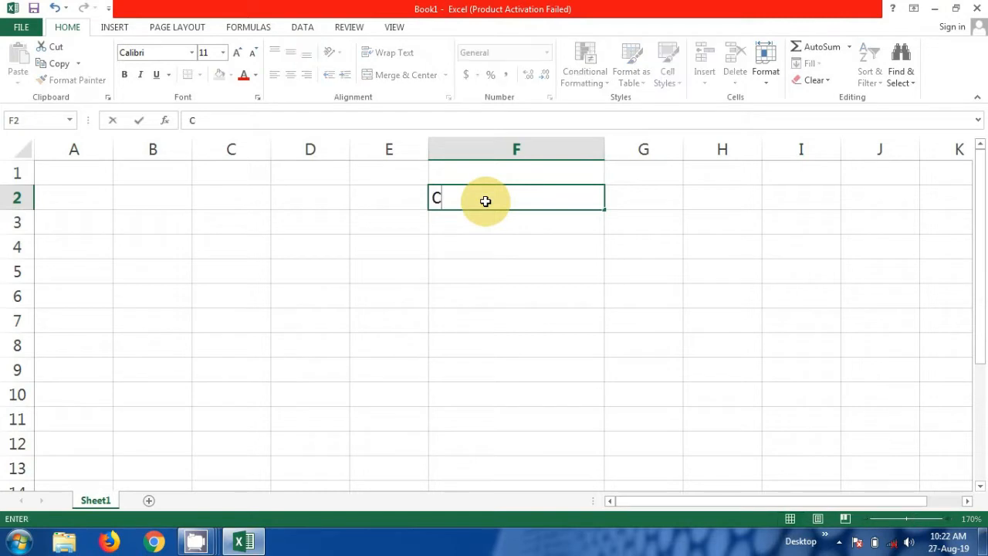
{"action": "type", "text": "urrent time"}
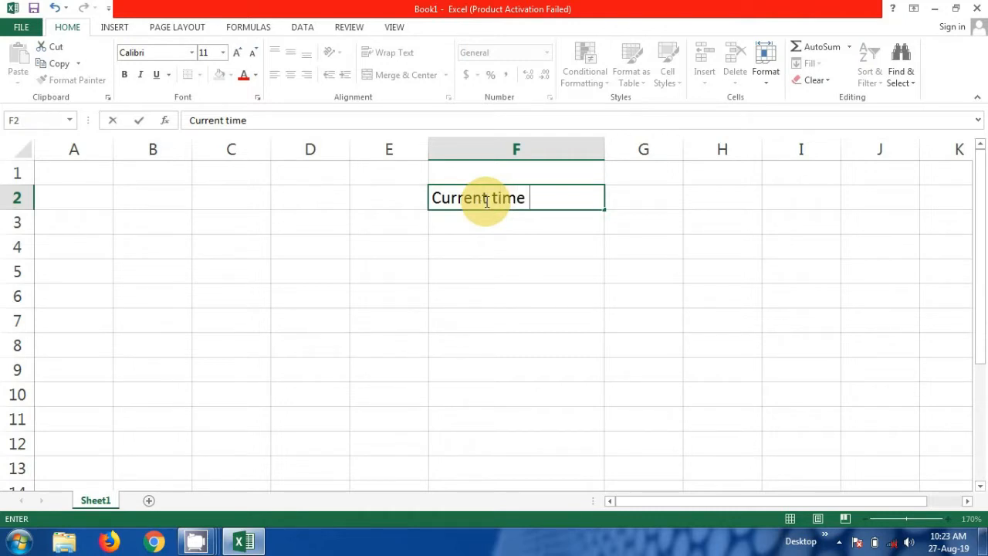
{"action": "left_click", "coordinate": [635, 201]}
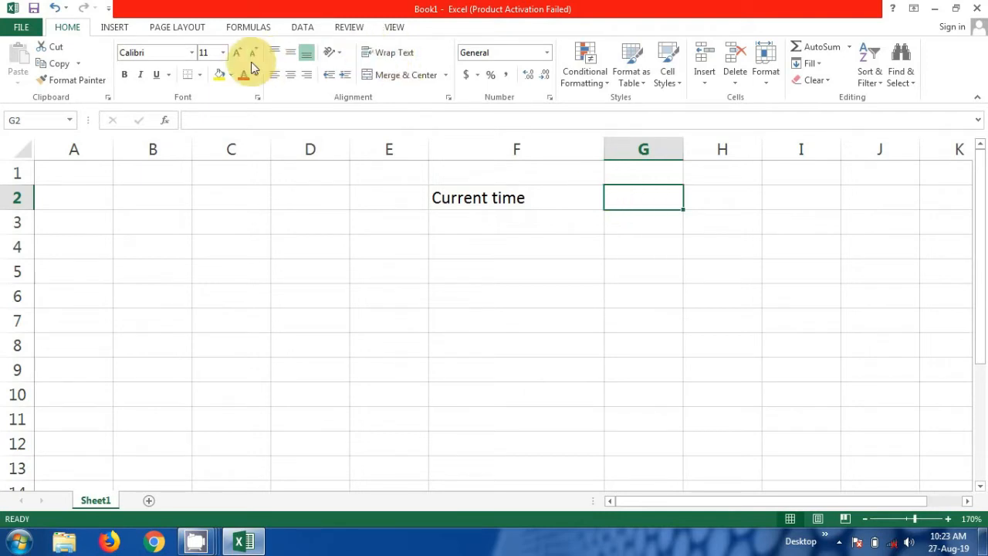
- Fill cell G2 yellow and insert the current time, 10:23 AM, with Ctrl+Shift+;
{"action": "left_click", "coordinate": [231, 74]}
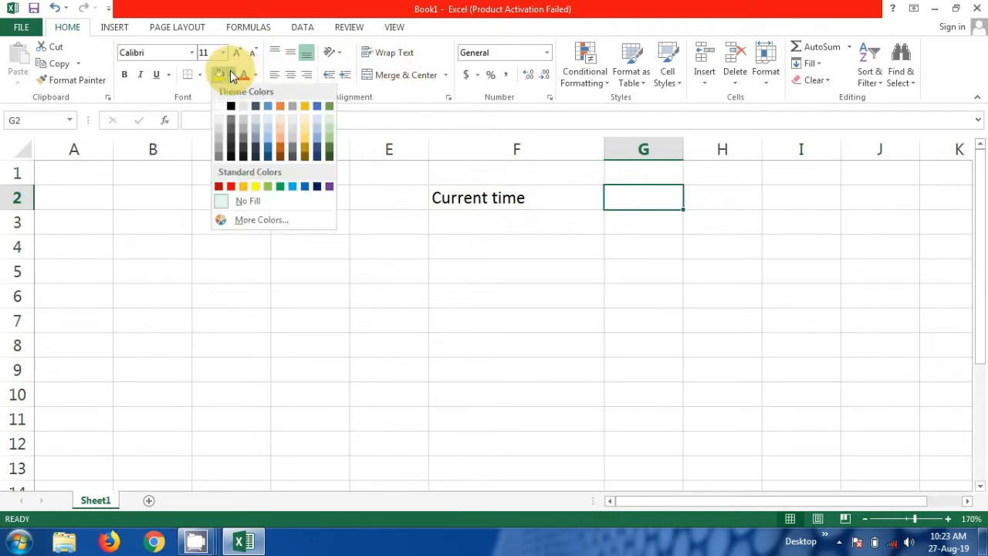
{"action": "left_click", "coordinate": [255, 192]}
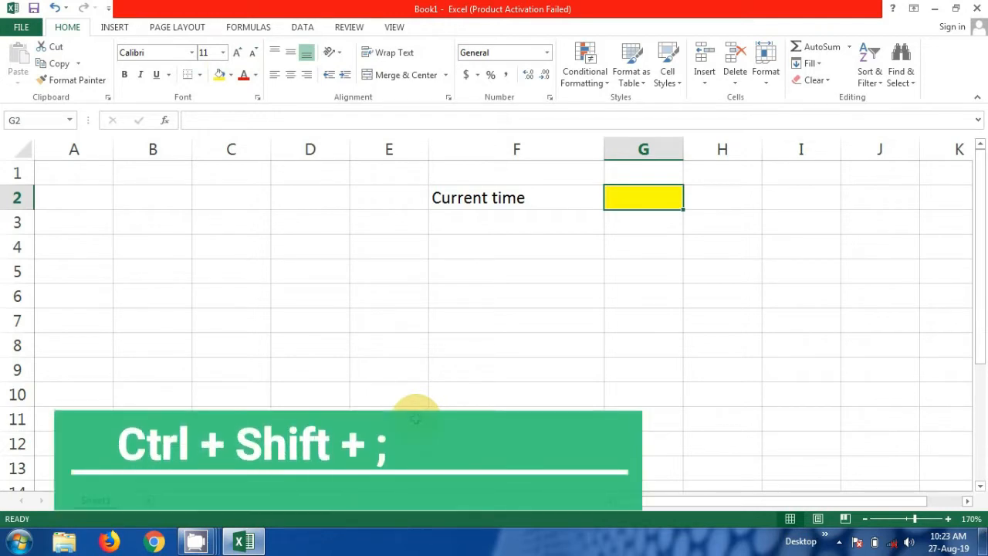
{"action": "key", "text": "ctrl+shift+semicolon"}
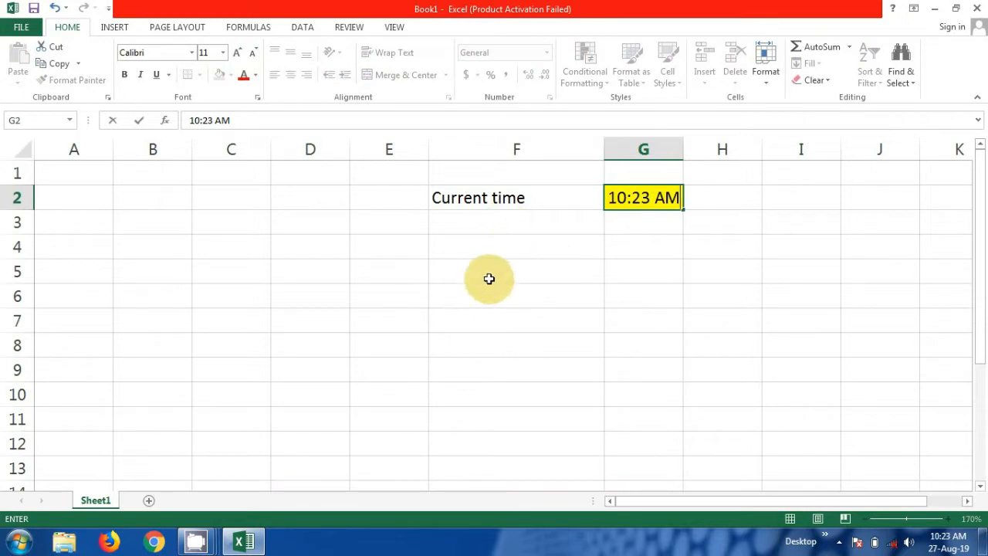
{"action": "left_click", "coordinate": [491, 253]}
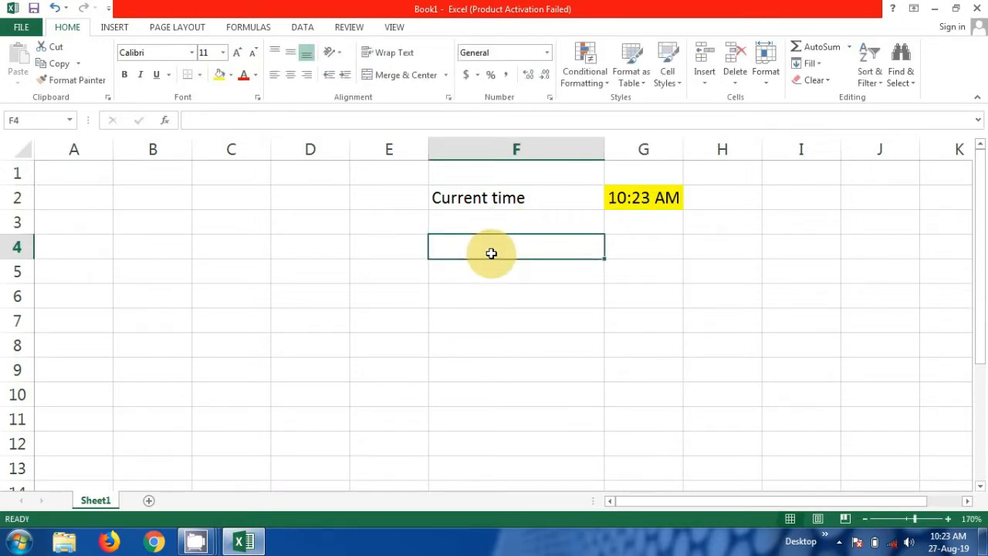
- Change the F2 label from 'Current time' to 'Current Date'
{"action": "left_click", "coordinate": [568, 198]}
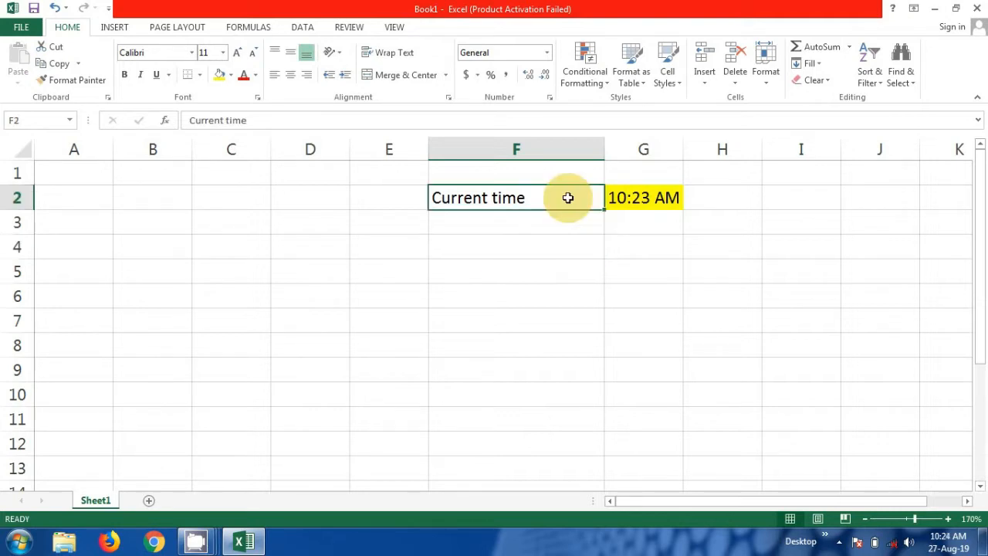
{"action": "key", "text": "F2"}
{"action": "key", "text": "BackSpace"}
{"action": "key", "text": "BackSpace"}
{"action": "key", "text": "BackSpace"}
{"action": "key", "text": "BackSpace"}
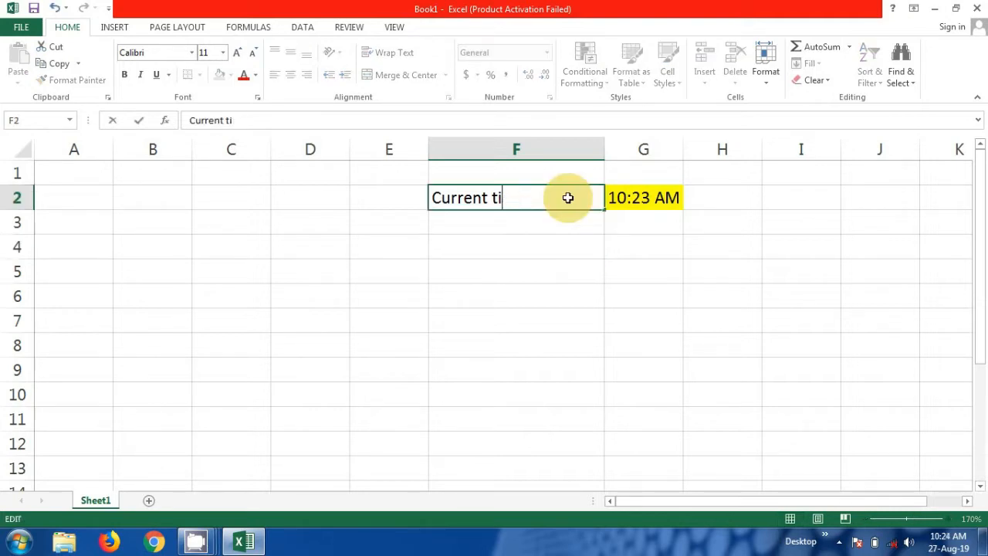
{"action": "type", "text": "Date"}
{"action": "key", "text": "Return"}
- Enter today's date, 27-08-19, in cell F4 with Ctrl+;
{"action": "left_click", "coordinate": [584, 247]}
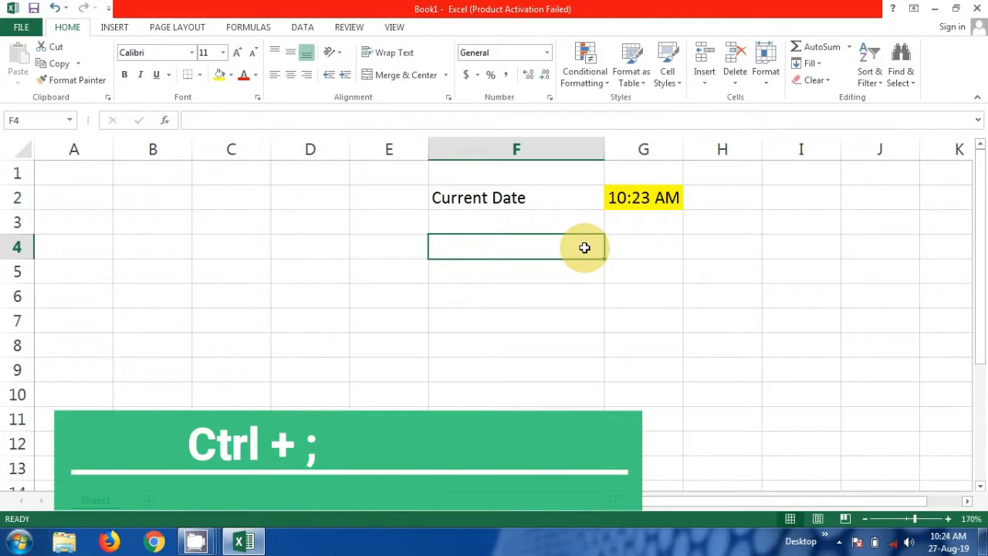
{"action": "key", "text": "ctrl+semicolon"}
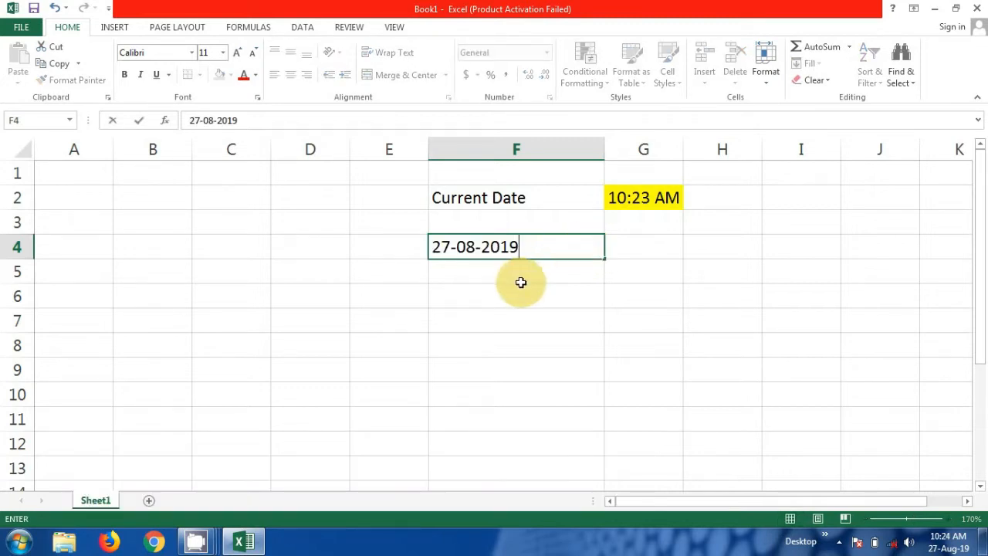
{"action": "key", "text": "Return"}
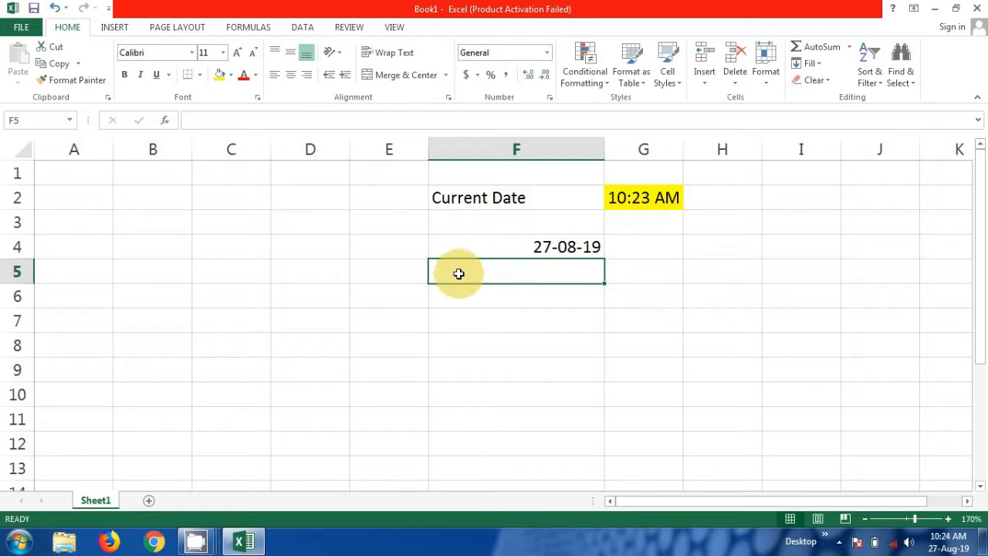
{"action": "left_click", "coordinate": [509, 246]}
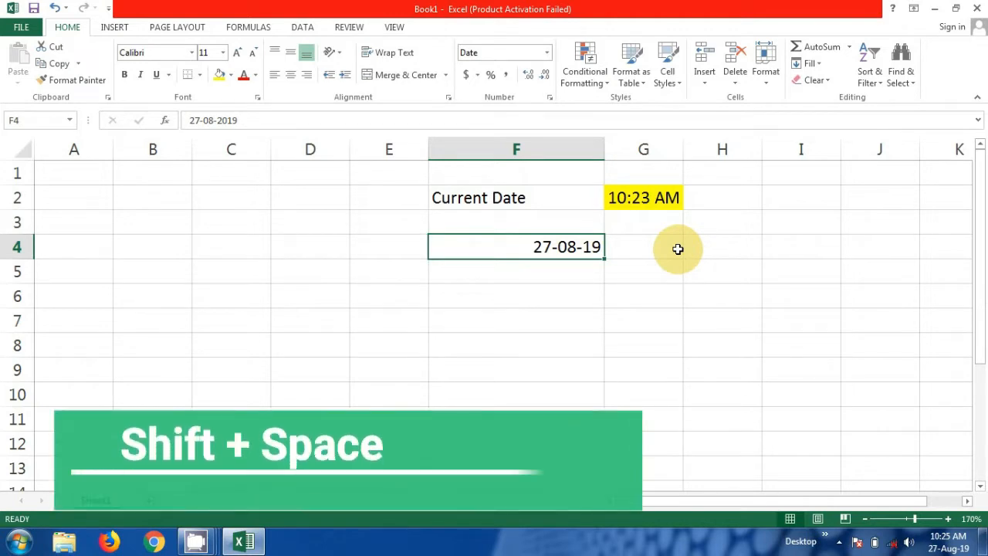
{"action": "key", "text": "shift+space"}
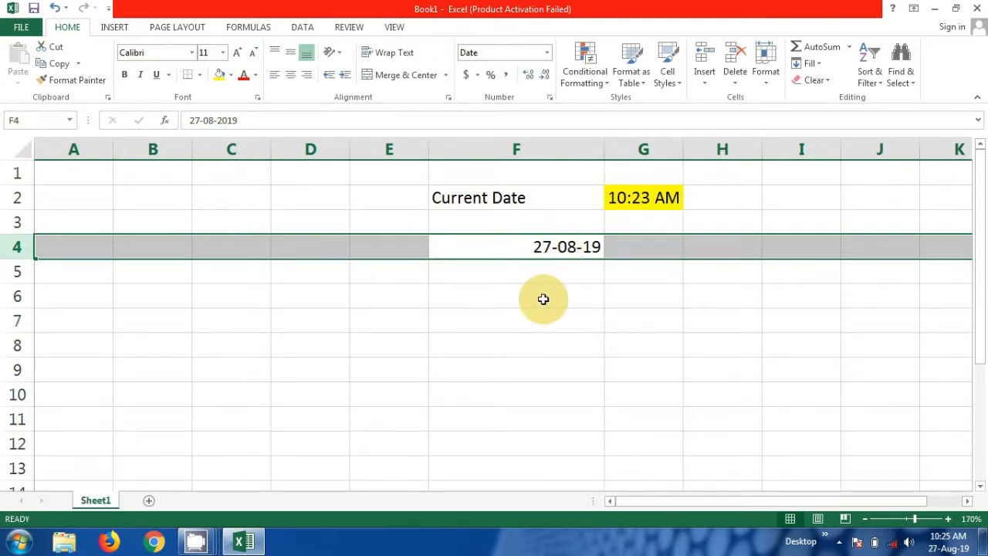
{"action": "left_click", "coordinate": [525, 323]}
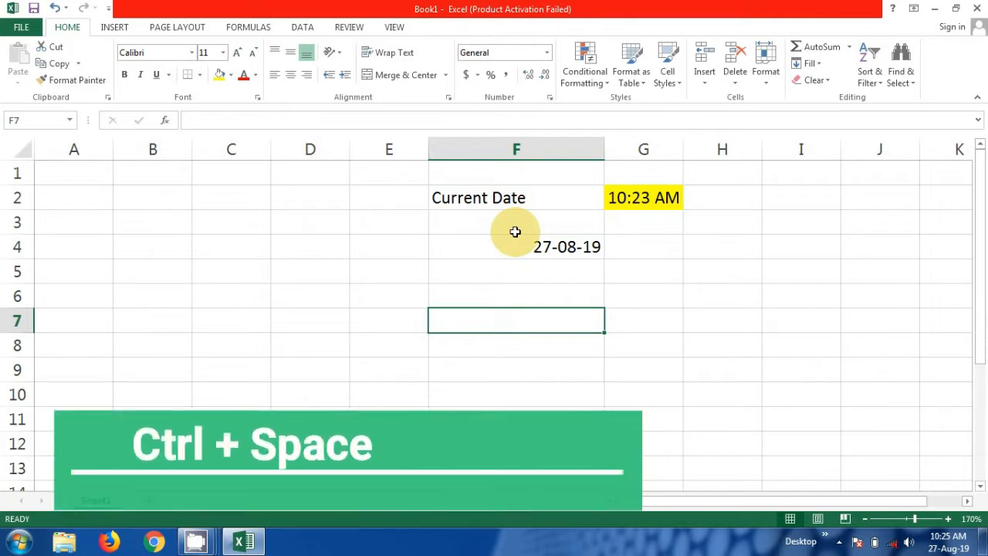
{"action": "key", "text": "ctrl+space"}
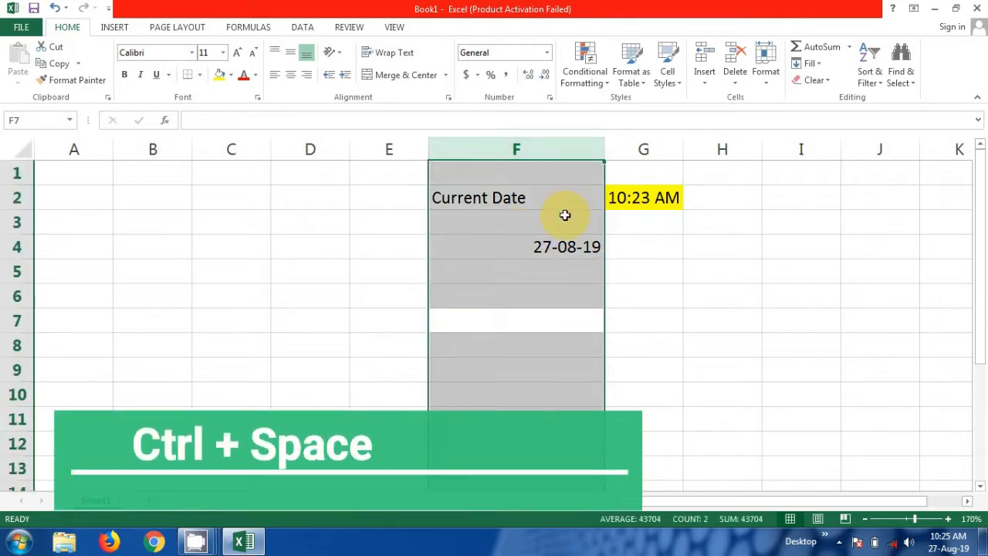
{"action": "left_click", "coordinate": [559, 320]}
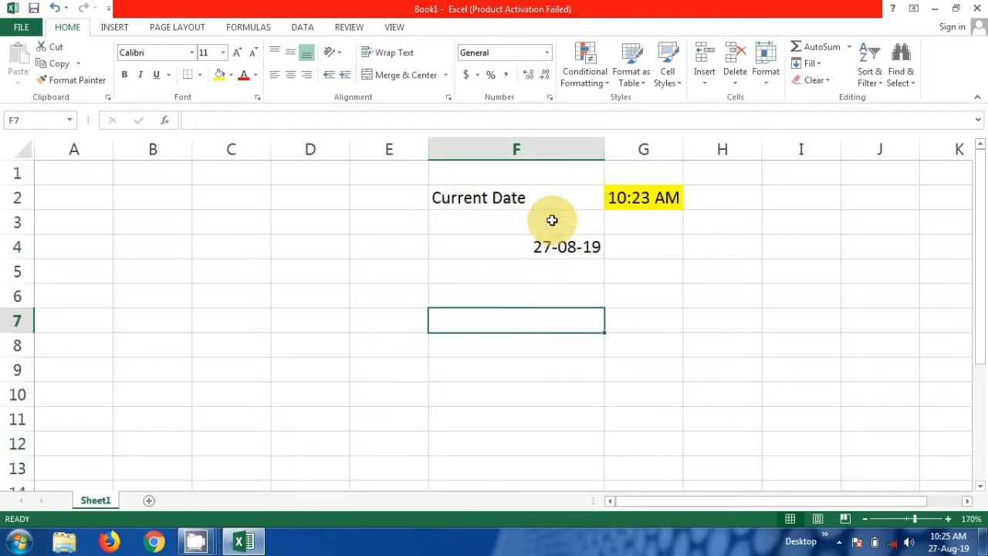
{"action": "left_click", "coordinate": [526, 200]}
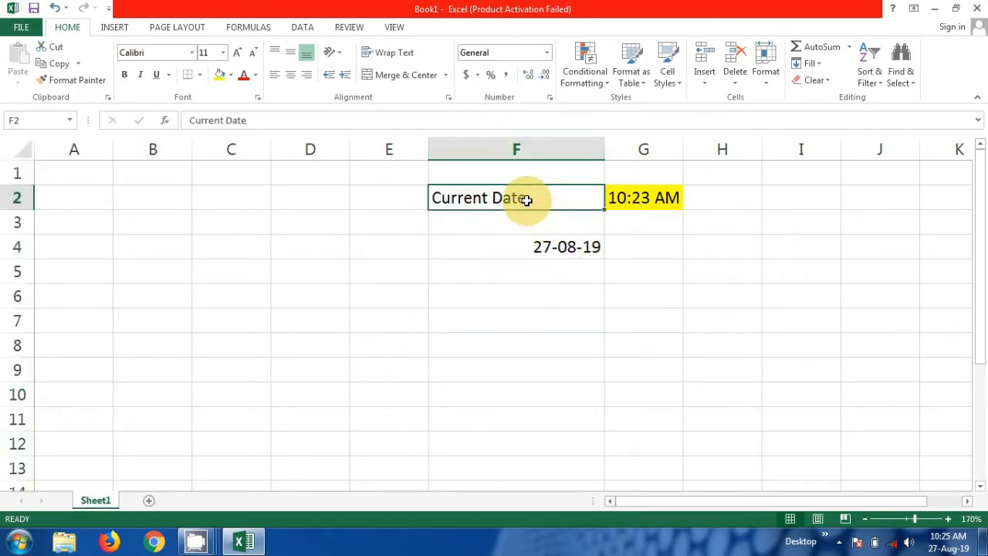
{"action": "key", "text": "ctrl+space"}
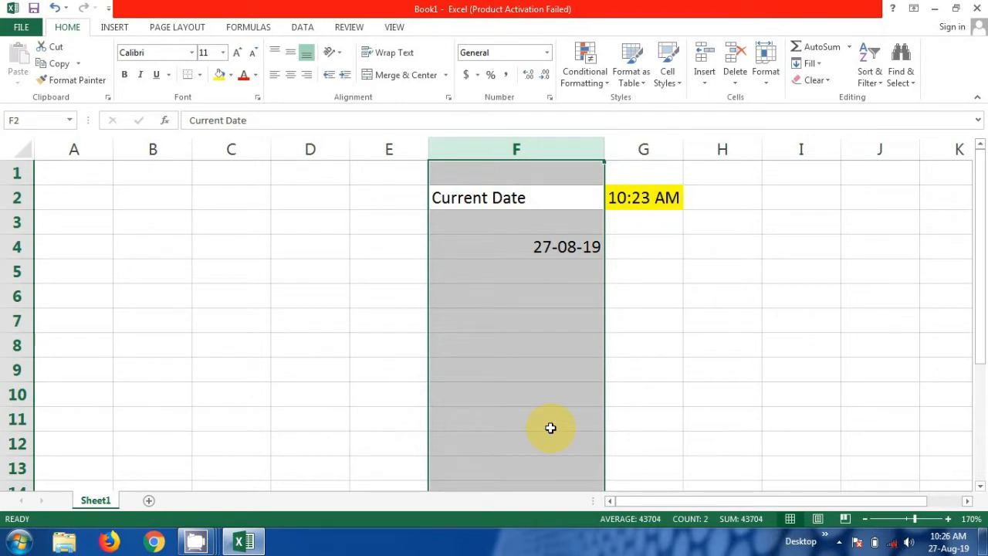
{"action": "left_click", "coordinate": [643, 370]}
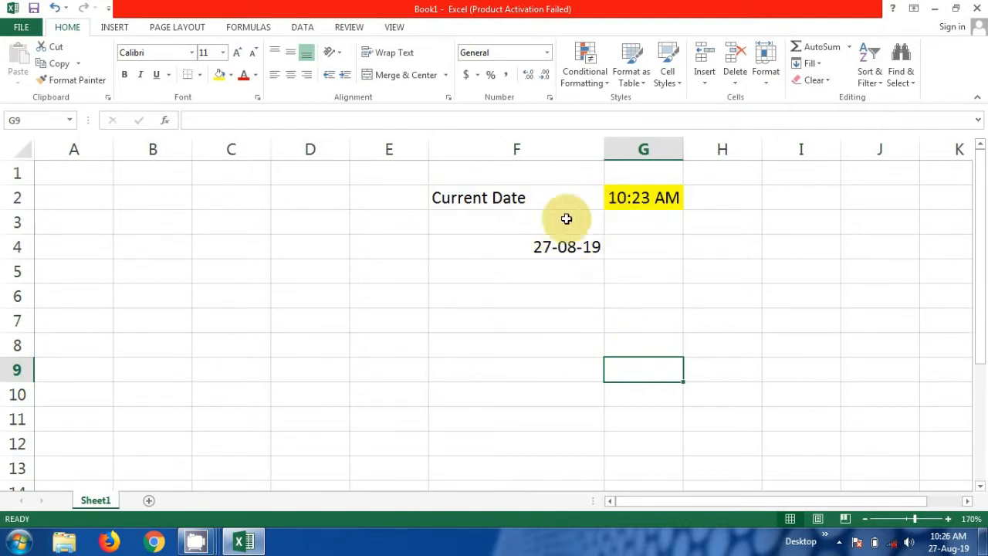
- Hide row 2 with Ctrl+9 and unhide it with Ctrl+Shift+9
{"action": "left_click", "coordinate": [631, 202]}
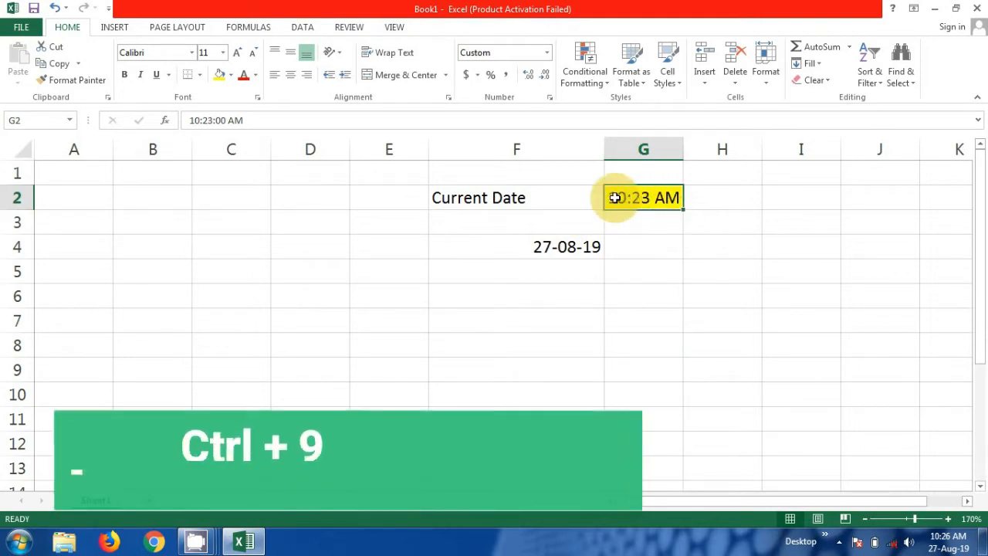
{"action": "key", "text": "ctrl+9"}
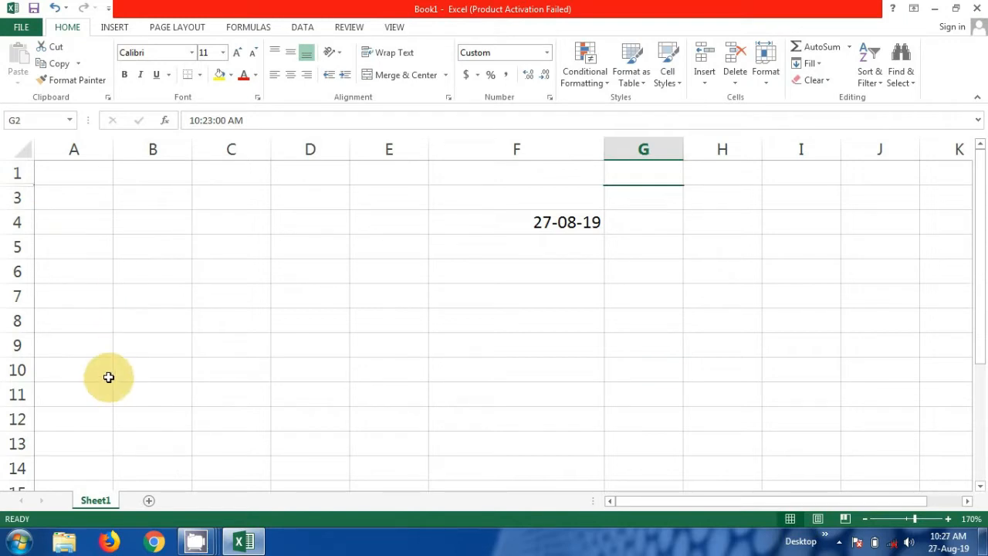
{"action": "key", "text": "ctrl+shift+9"}
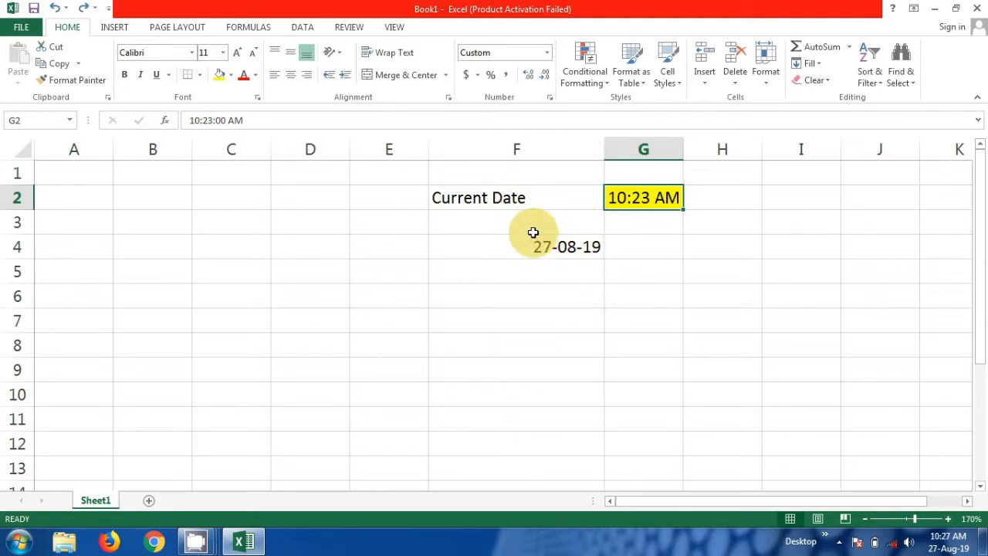
- Hide column G with Ctrl+0 and unhide it with Ctrl+Shift+0, twice
{"action": "key", "text": "ctrl+0"}
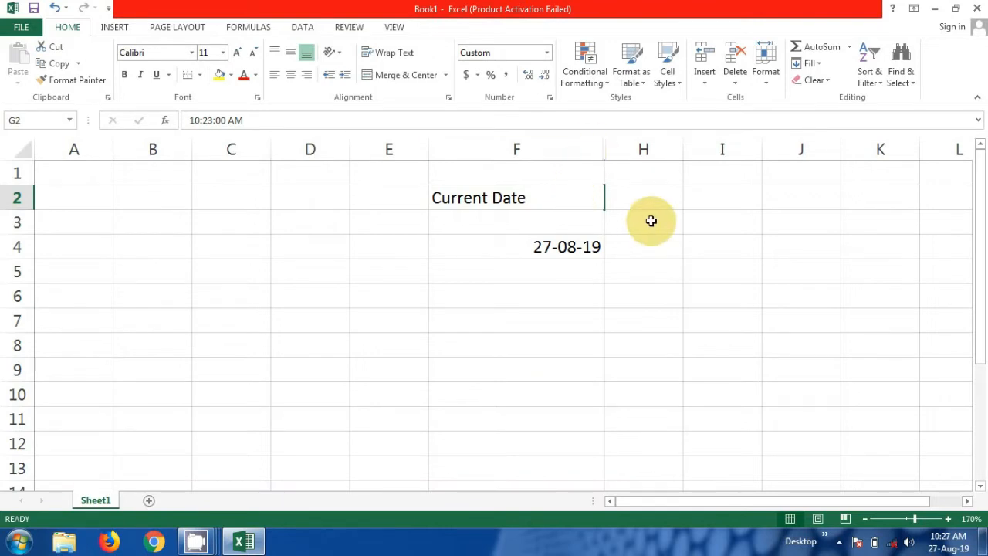
{"action": "key", "text": "ctrl+shift+0"}
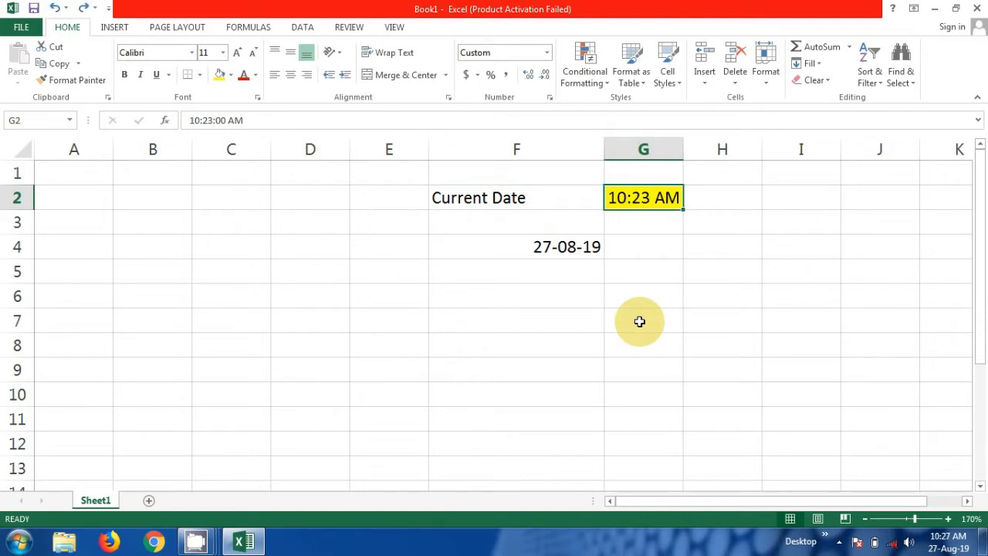
{"action": "key", "text": "ctrl+0"}
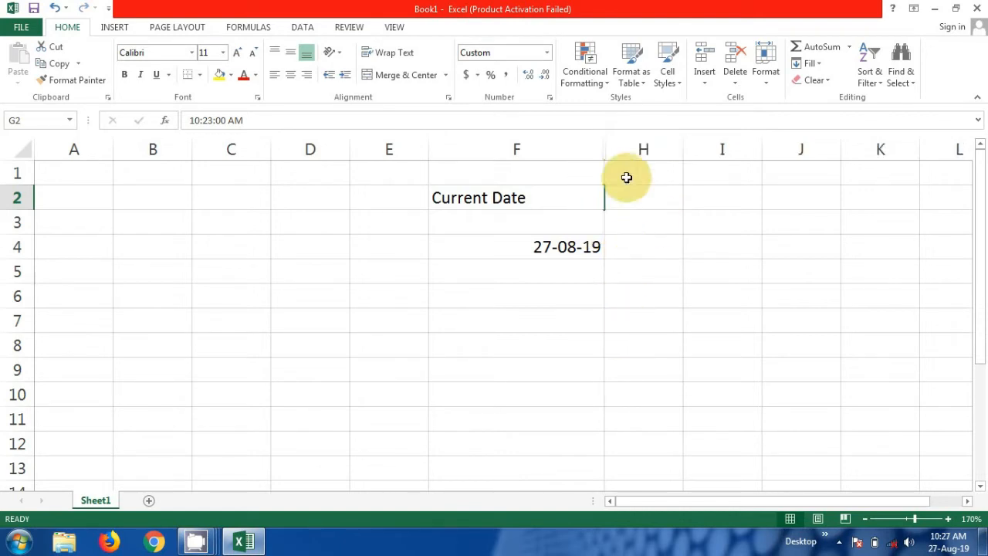
{"action": "key", "text": "ctrl+shift+0"}
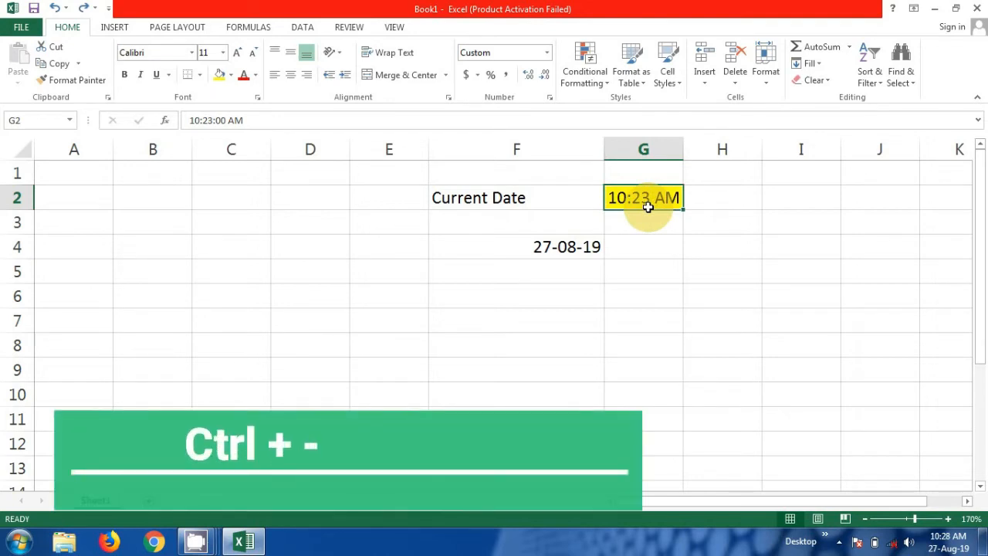
- Delete the entire column G, removing the yellow 10:23 AM time
{"action": "key", "text": "ctrl+minus"}
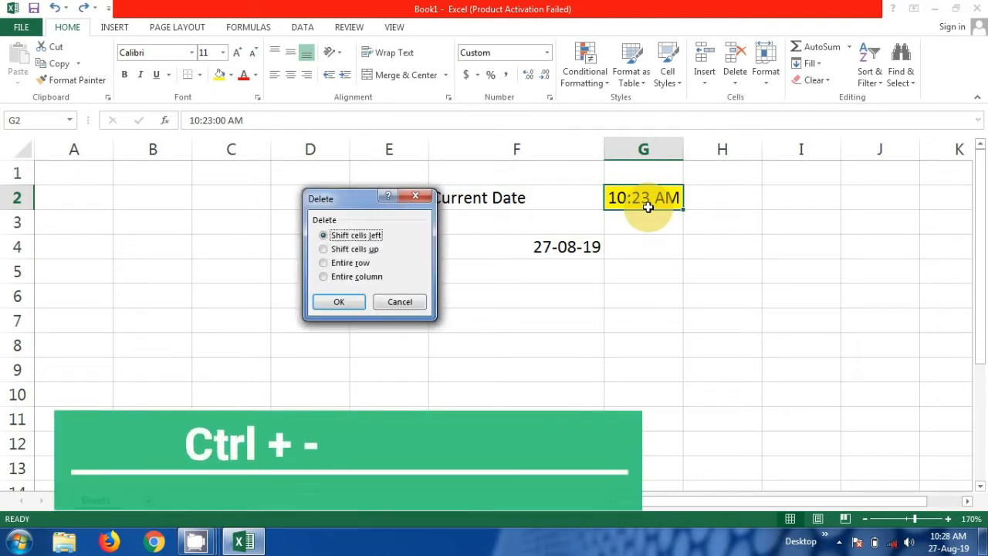
{"action": "left_click", "coordinate": [345, 263]}
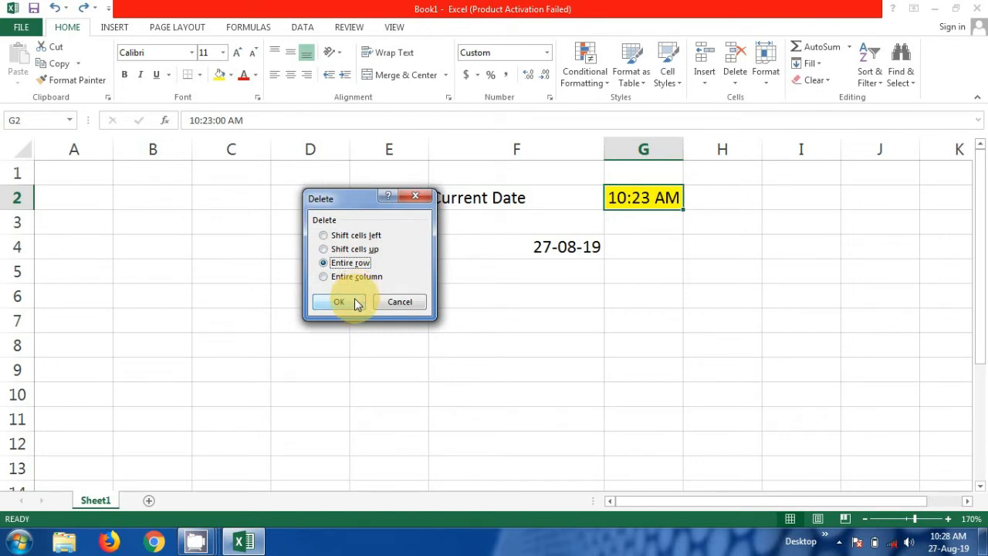
{"action": "left_click", "coordinate": [358, 278]}
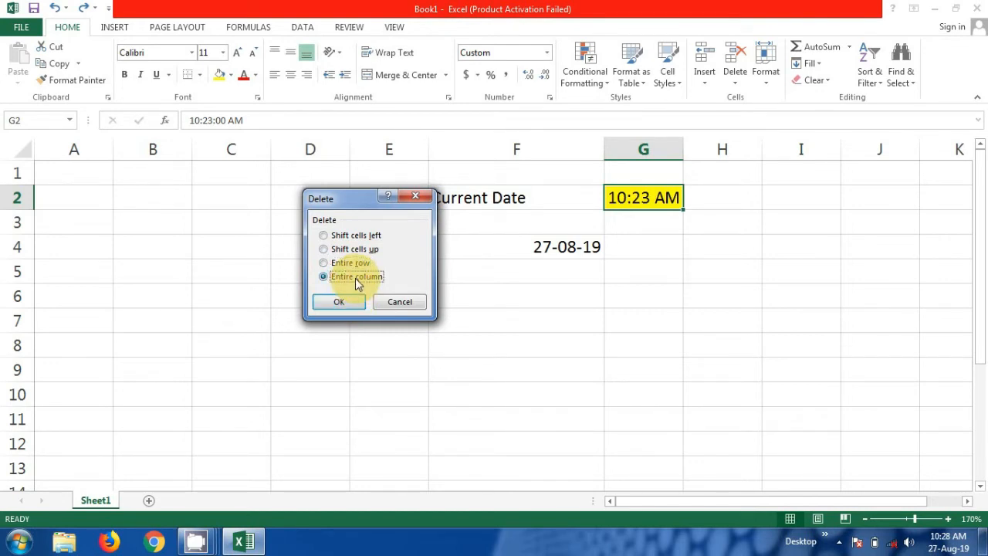
{"action": "left_click", "coordinate": [353, 303]}
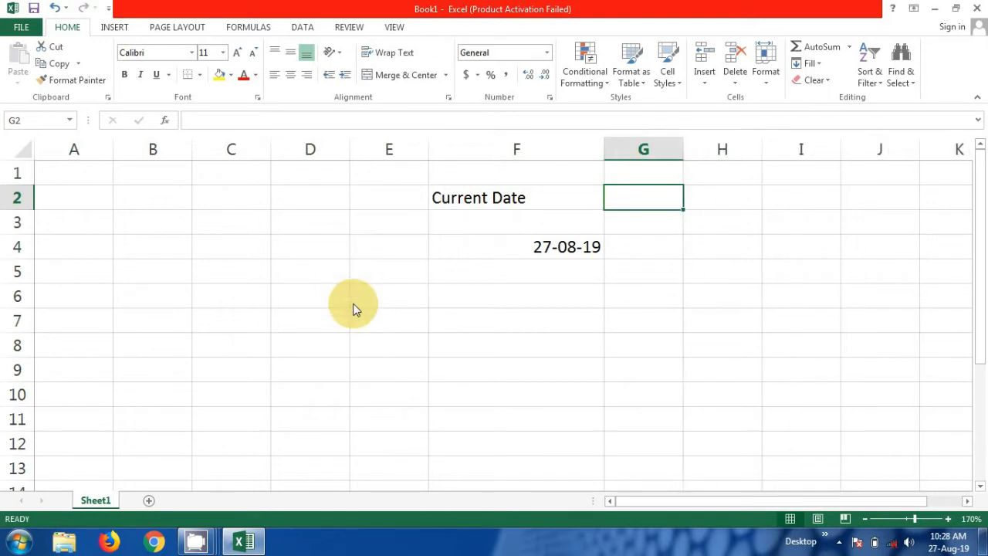
- Select the 27-08-19 date in cell F4
{"action": "left_click", "coordinate": [637, 253]}
{"action": "left_click", "coordinate": [633, 204]}
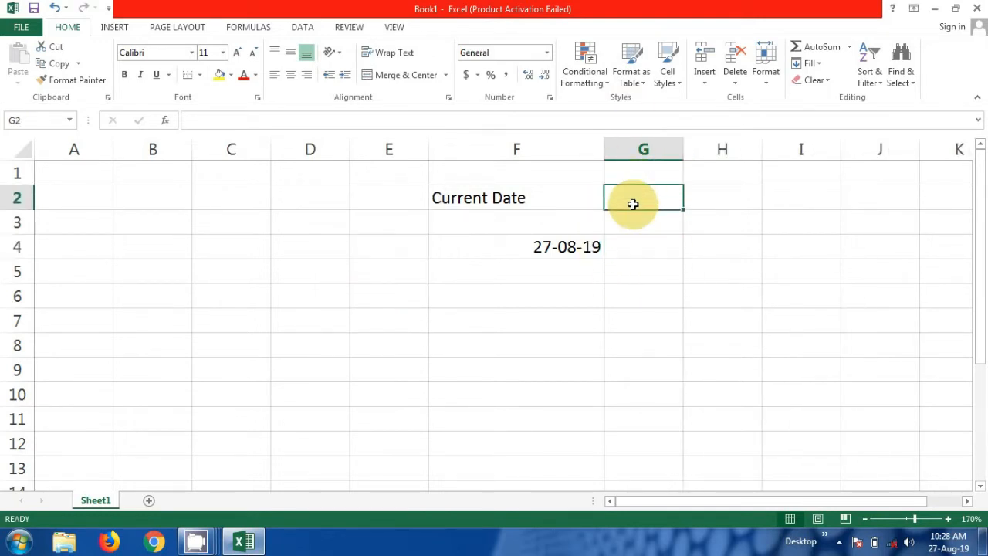
{"action": "left_click", "coordinate": [543, 247]}
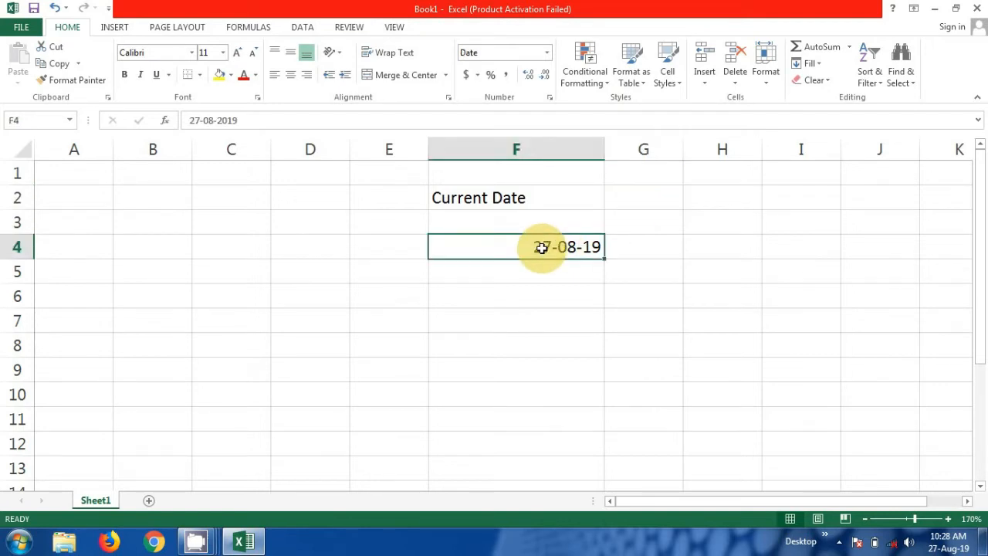
- Clear the F4 date and add a person's name on a second line under 'Current Date' in F2
{"action": "key", "text": "Delete"}
{"action": "double_click", "coordinate": [537, 203]}
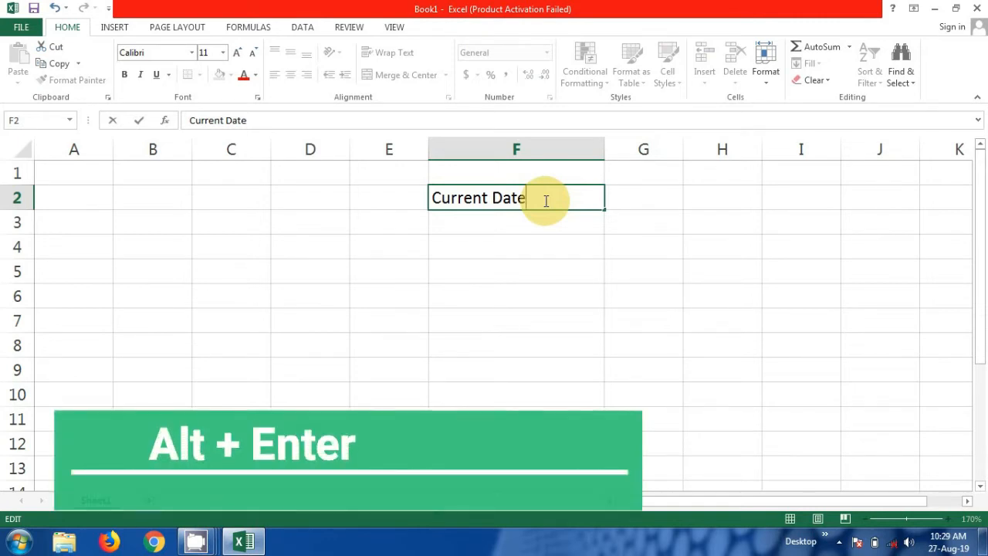
{"action": "key", "text": "alt"}
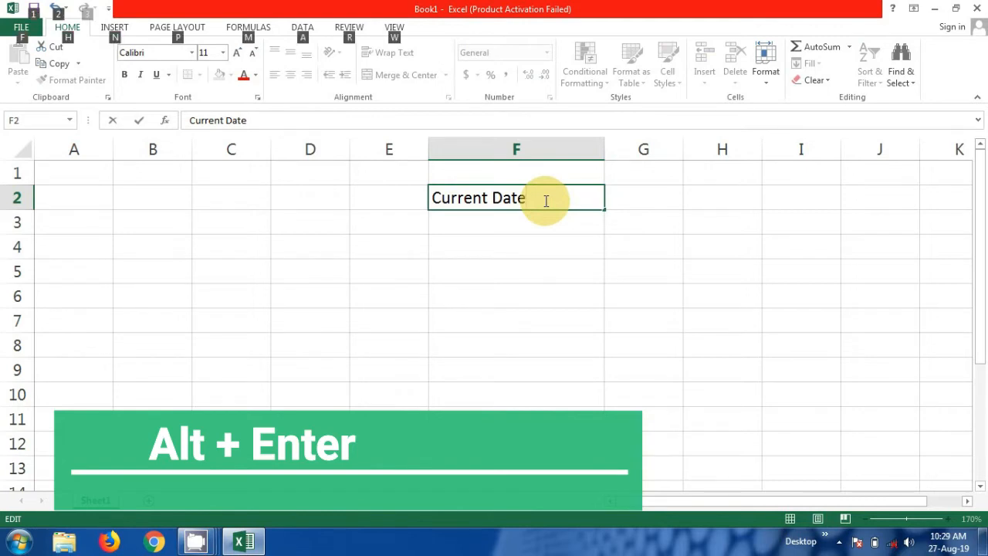
{"action": "key", "text": "alt+Return"}
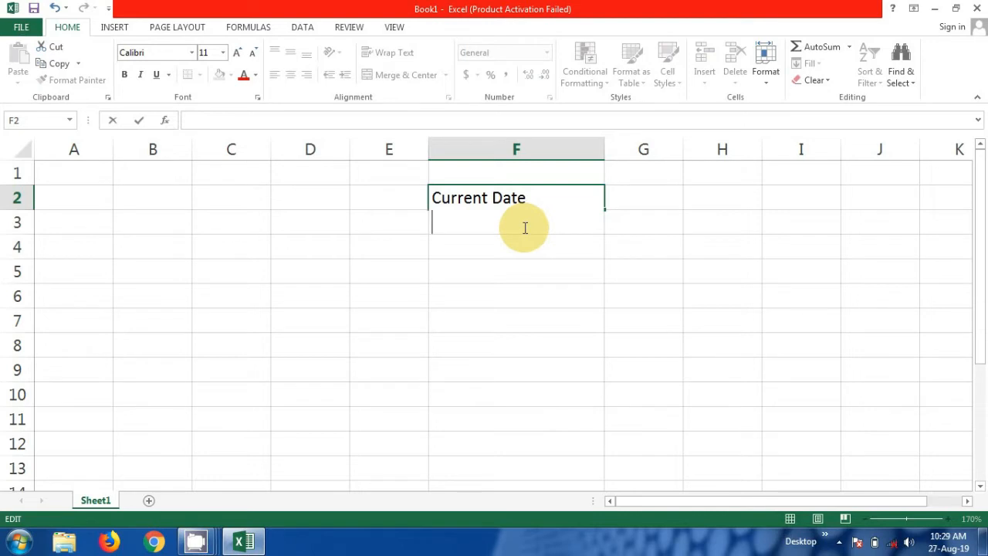
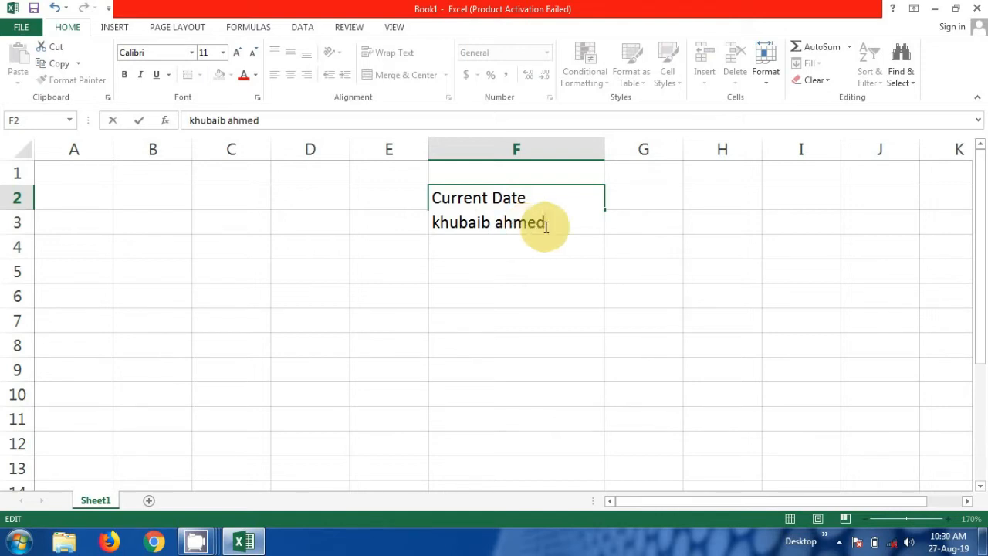
{"action": "key", "text": "Return"}
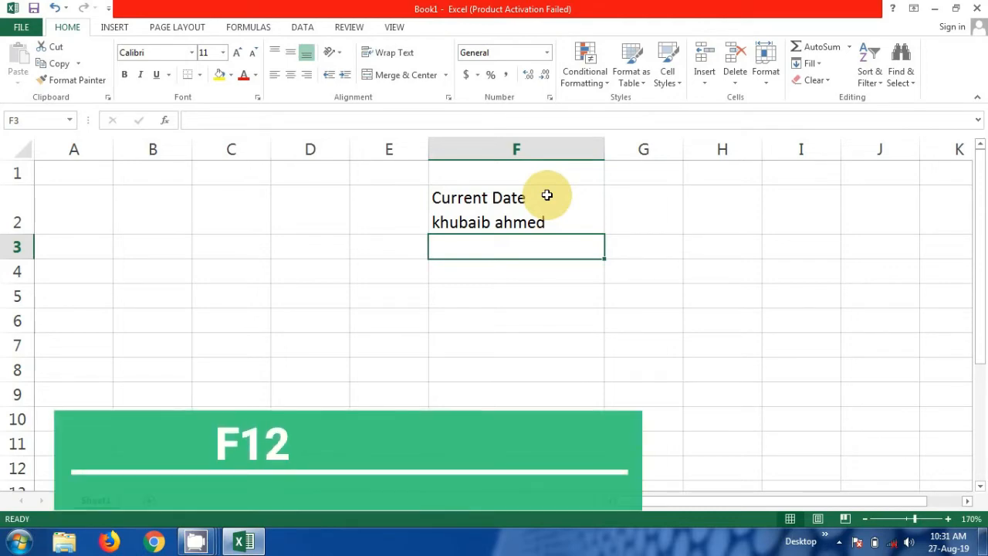
- Open the Save As window with F12 and cancel it without saving
{"action": "key", "text": "F12"}
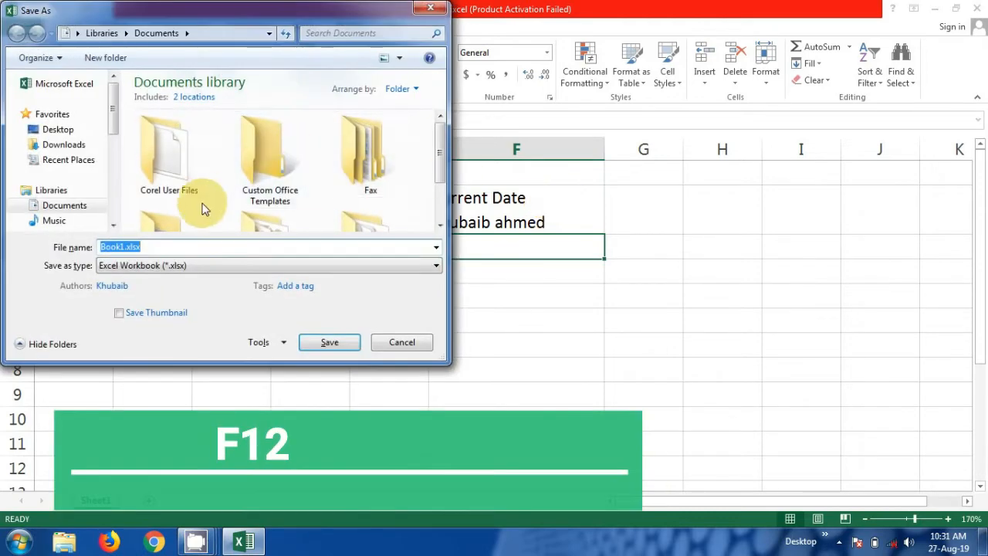
{"action": "left_click", "coordinate": [329, 342]}
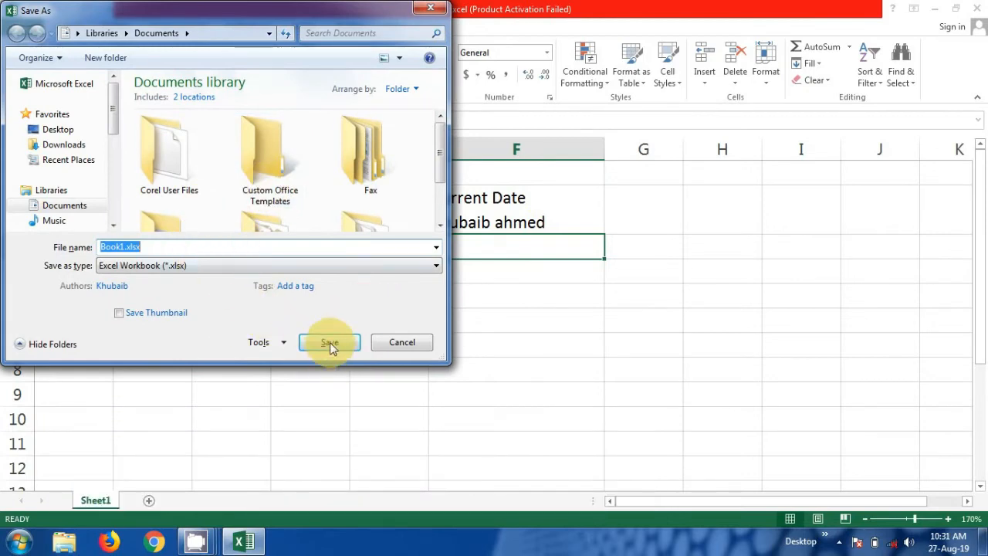
{"action": "left_click", "coordinate": [391, 338]}
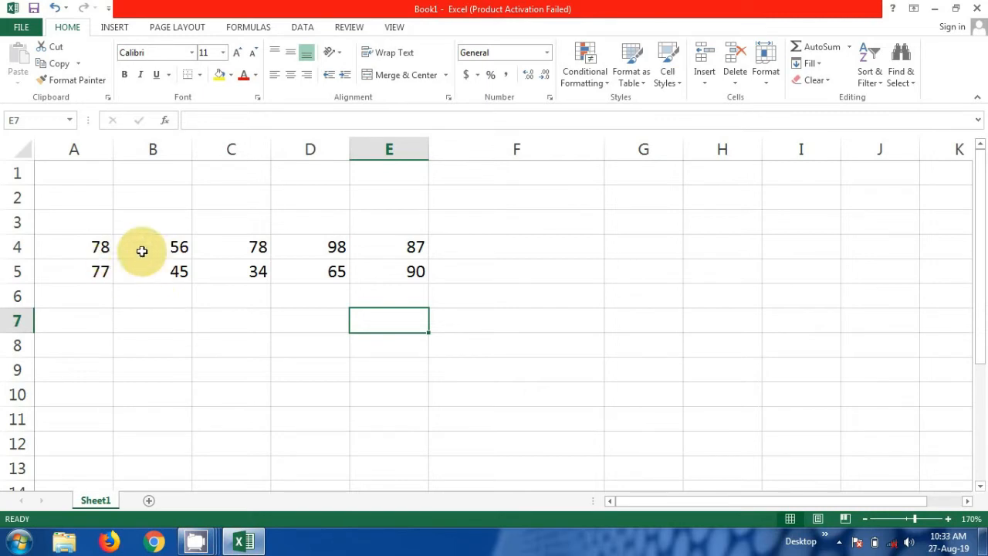
- Select the block of numbers and try the Quick Analysis options, then dismiss them
{"action": "left_click", "coordinate": [83, 236]}
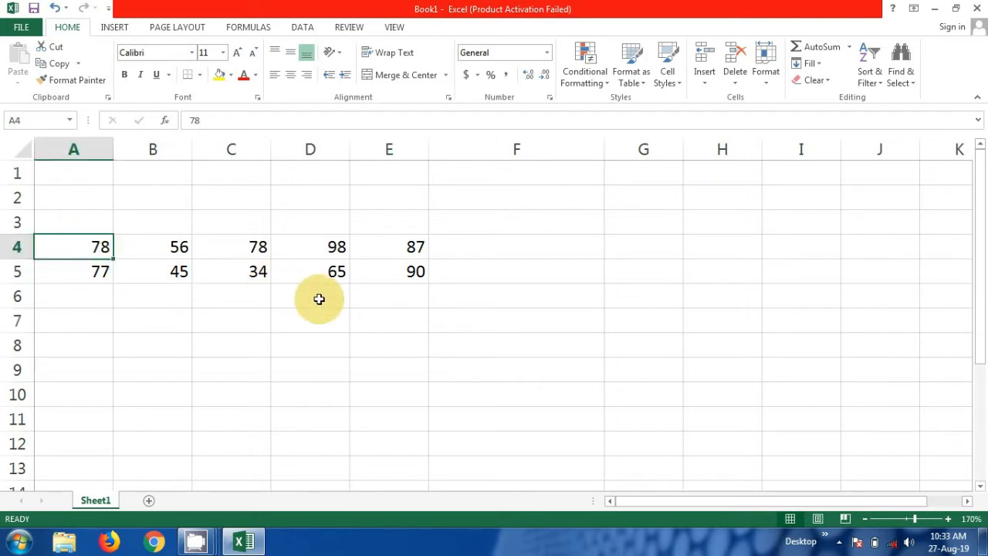
{"action": "left_click", "coordinate": [95, 229]}
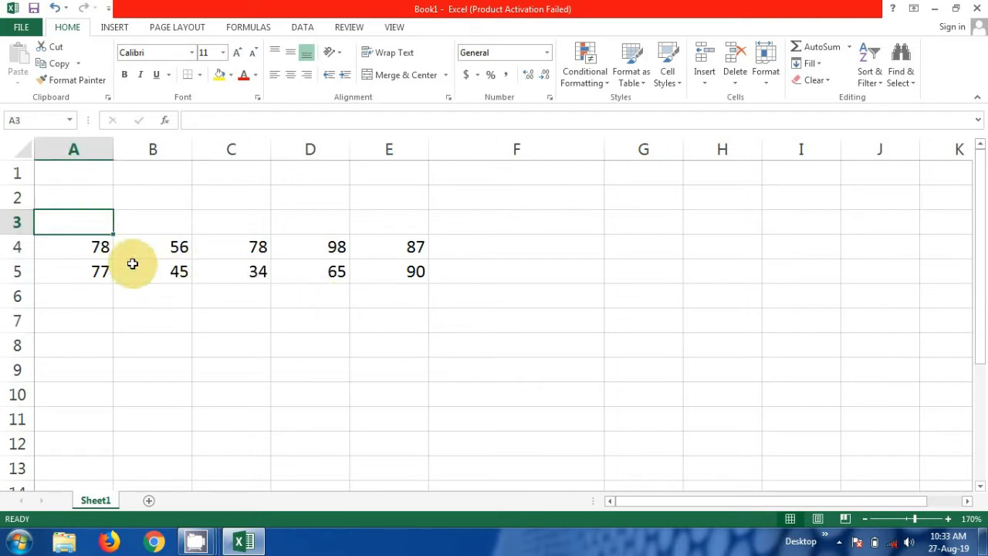
{"action": "left_click_drag", "start_coordinate": [97, 232], "coordinate": [403, 266]}
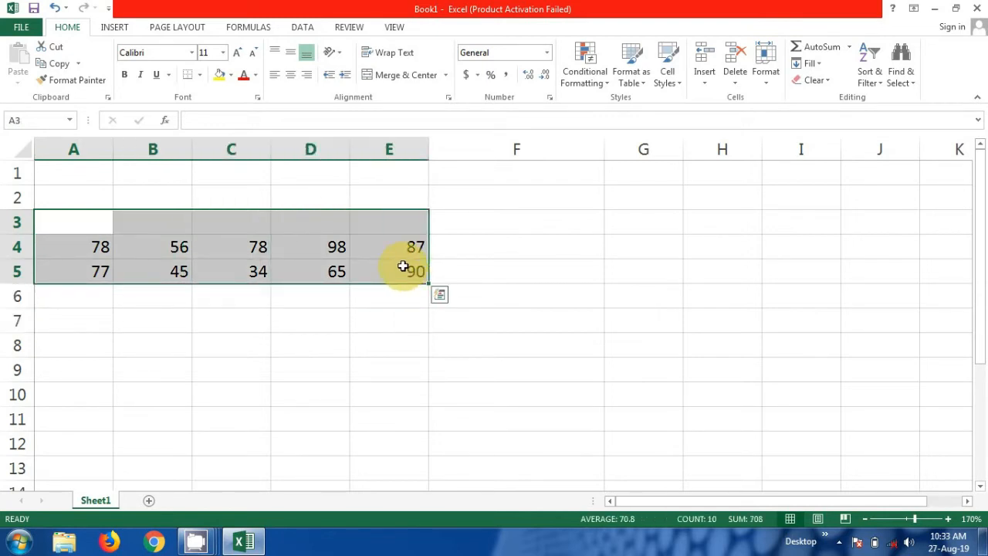
{"action": "key", "text": "ctrl+q"}
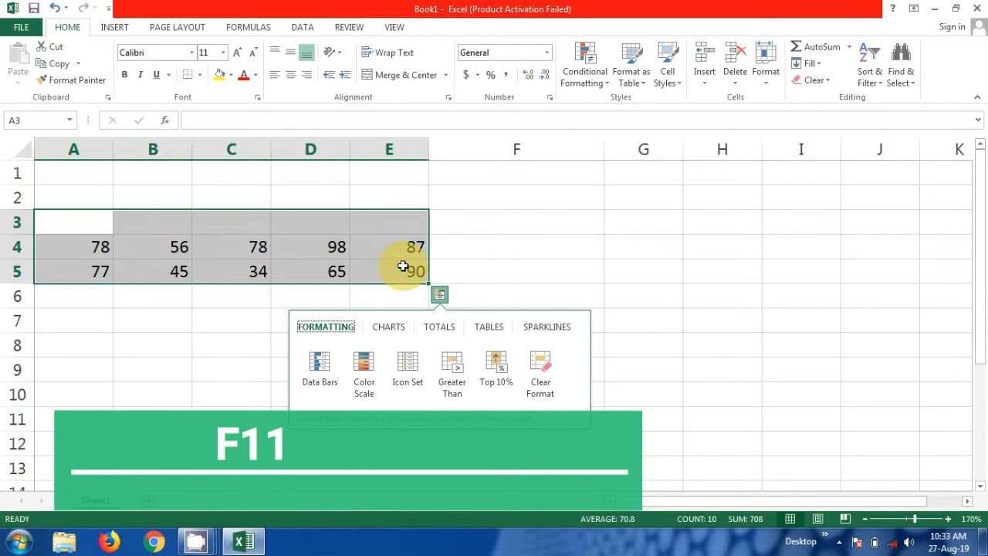
{"action": "left_click", "coordinate": [442, 255]}
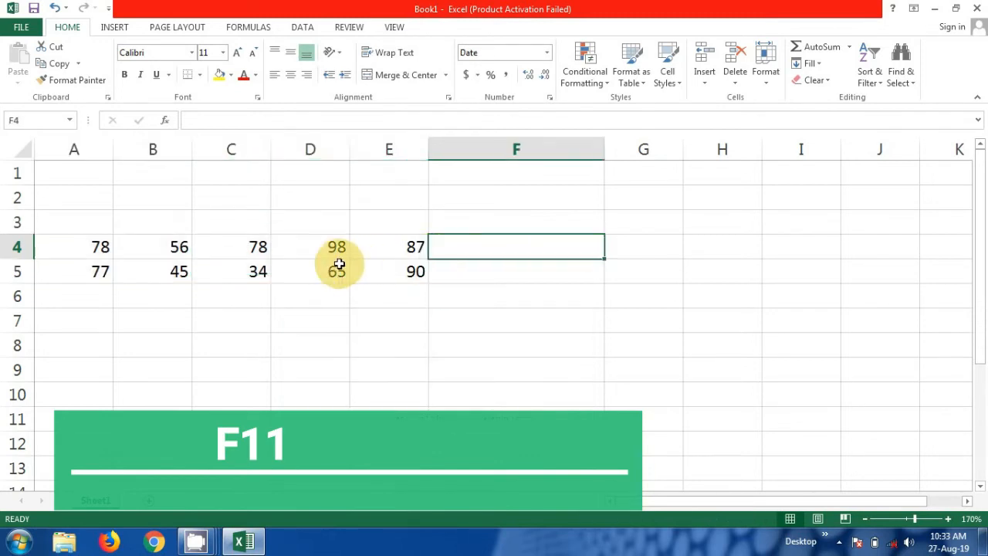
- Chart A4:E5 as a column chart sheet, Chart3, with F11 and show more chart styles
{"action": "left_click_drag", "start_coordinate": [85, 246], "coordinate": [404, 269]}
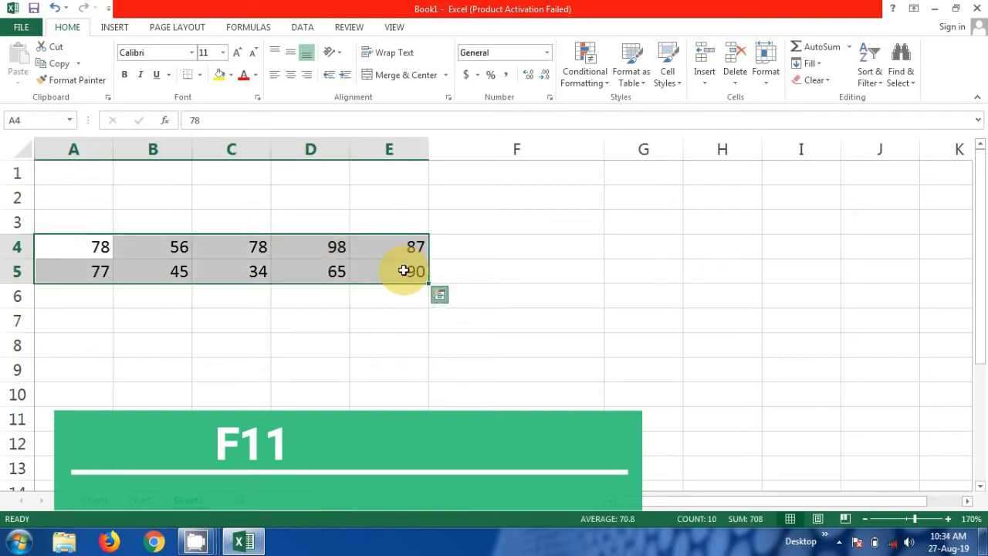
{"action": "key", "text": "ctrl+q"}
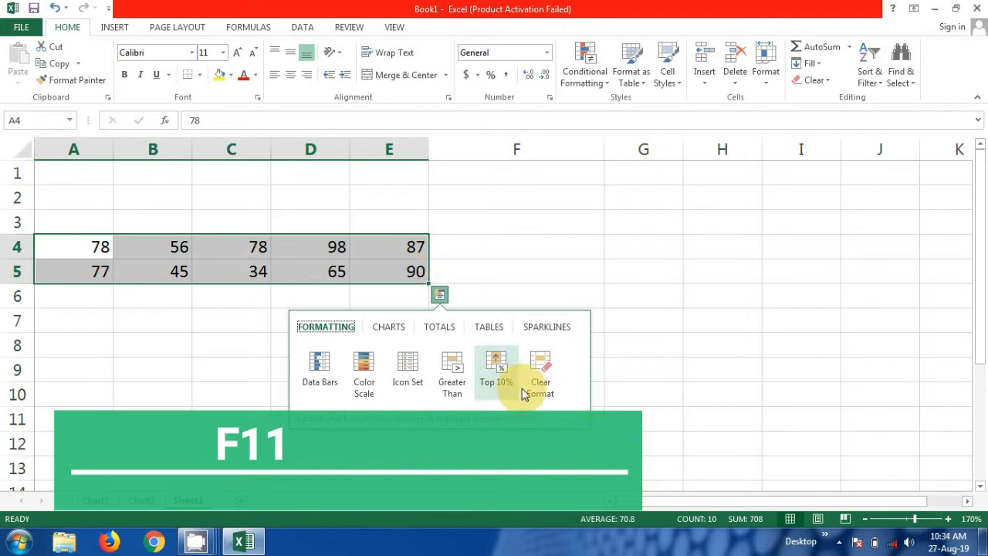
{"action": "left_click", "coordinate": [546, 382]}
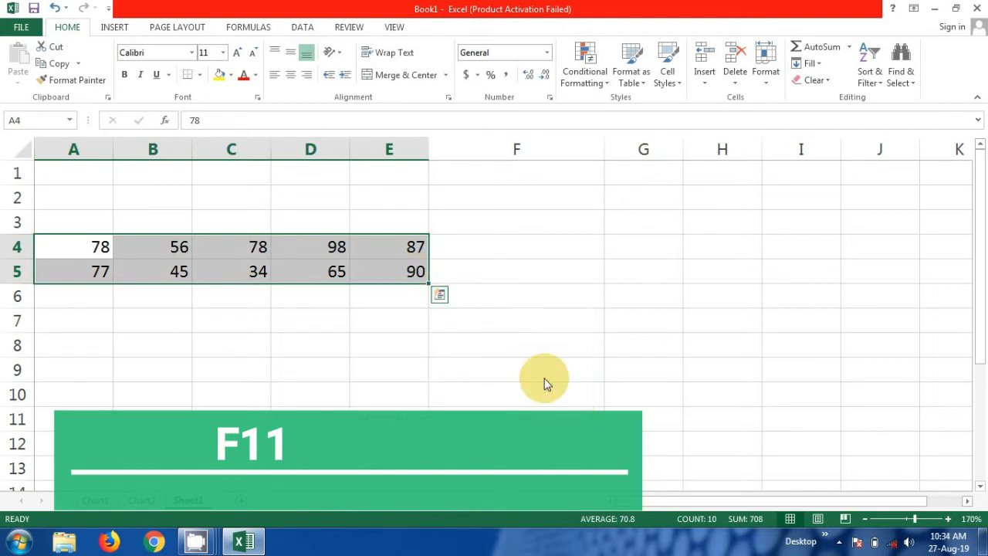
{"action": "key", "text": "F11"}
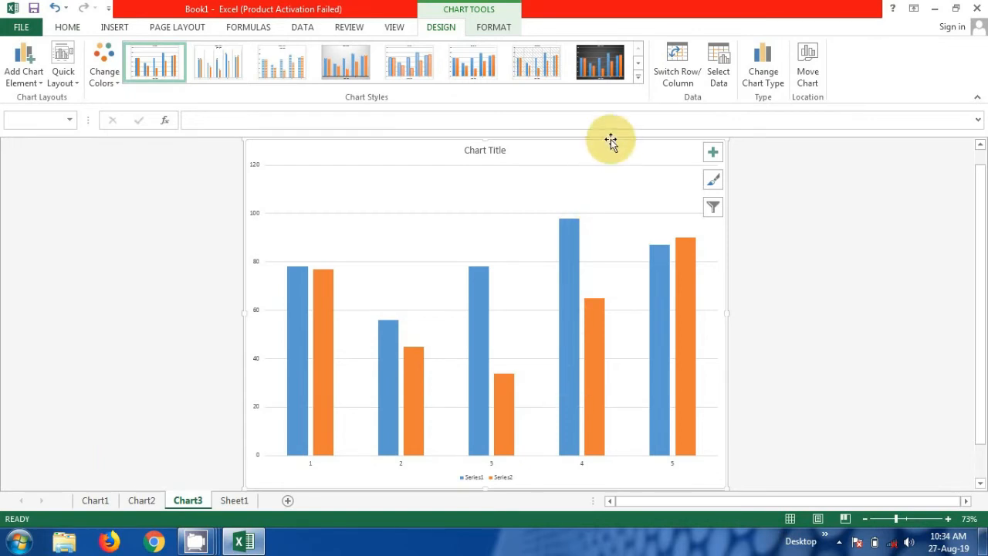
{"action": "left_click", "coordinate": [639, 82]}
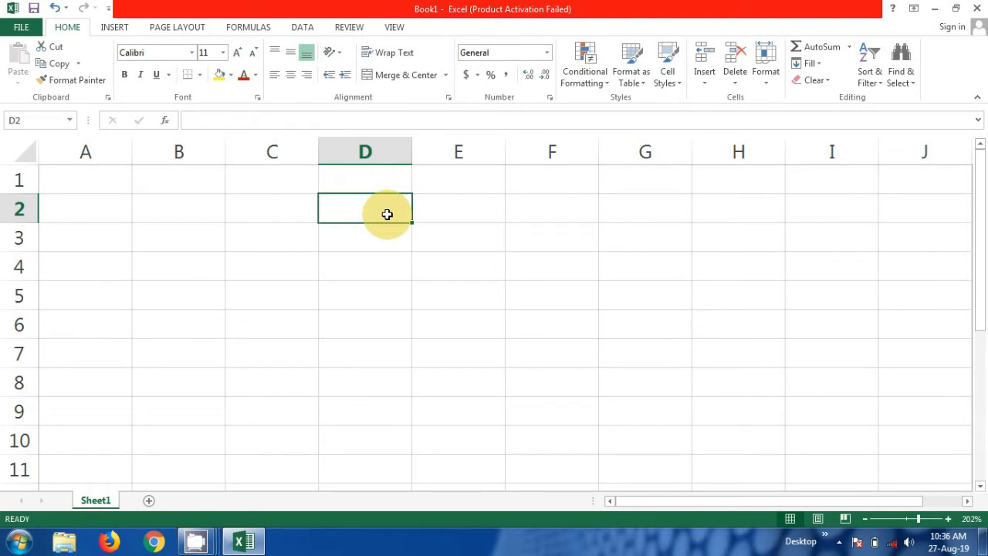
- Insert new blank worksheets with Shift+F11, up to Sheet9
{"action": "left_click", "coordinate": [257, 244]}
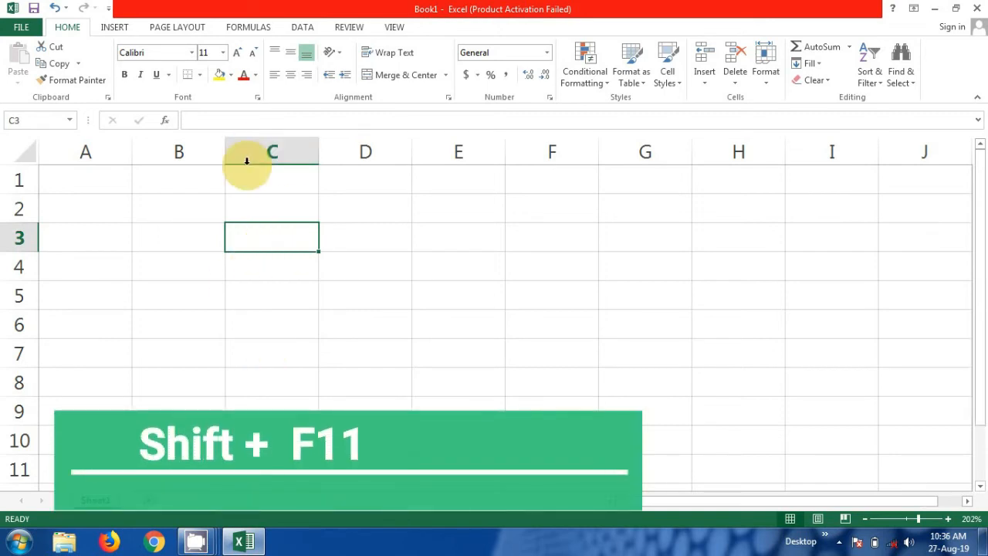
{"action": "key", "text": "shift+F11"}
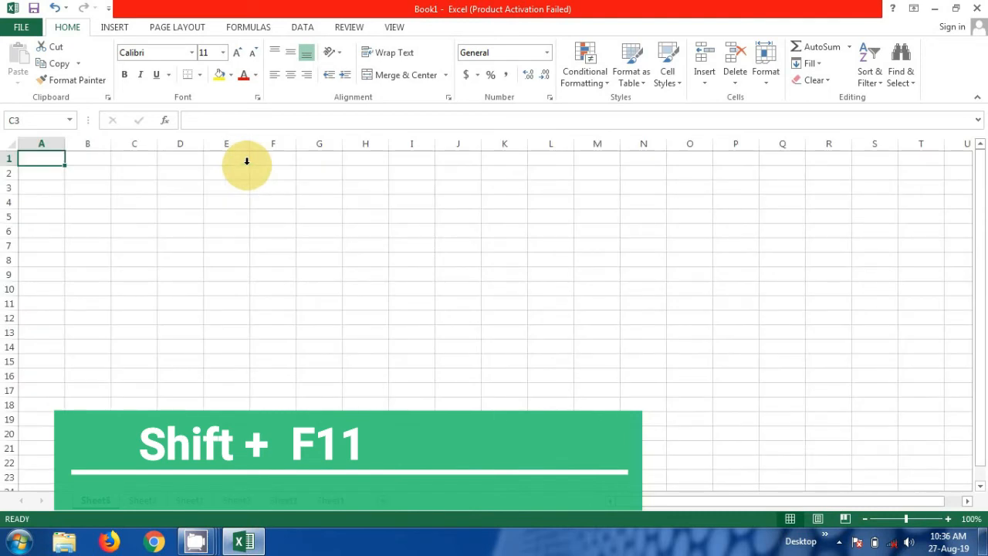
{"action": "key", "text": "shift+F11"}
{"action": "key", "text": "shift+F11"}
{"action": "key", "text": "shift+F11"}
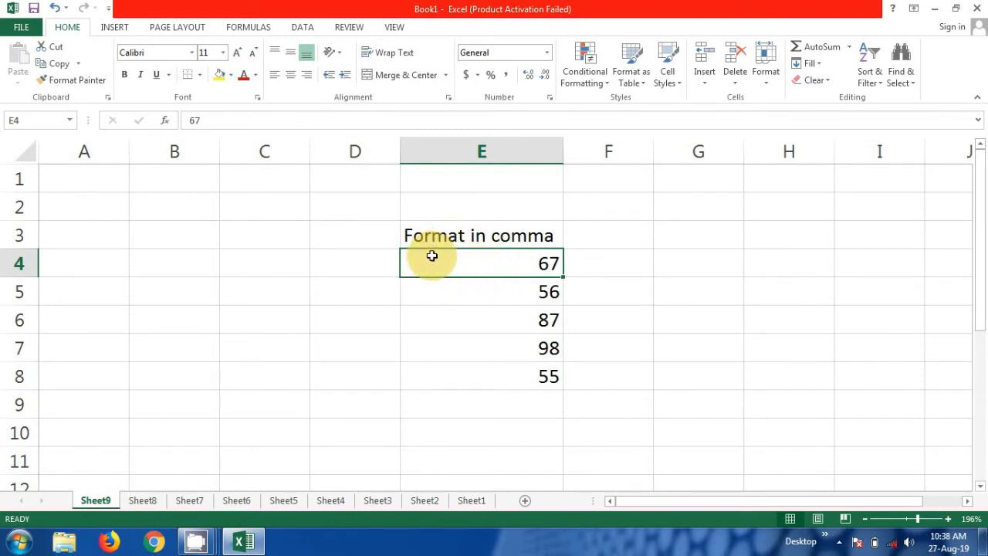
- Apply the two-decimal Number format to the five values in E4:E8 with Ctrl+Shift+1
{"action": "left_click_drag", "start_coordinate": [427, 262], "coordinate": [484, 376]}
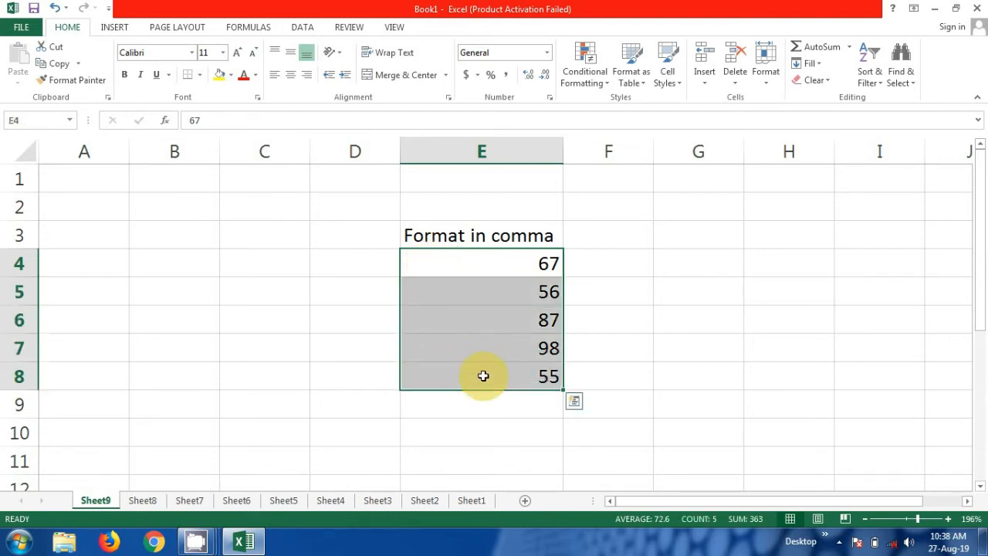
{"action": "key", "text": "ctrl+q"}
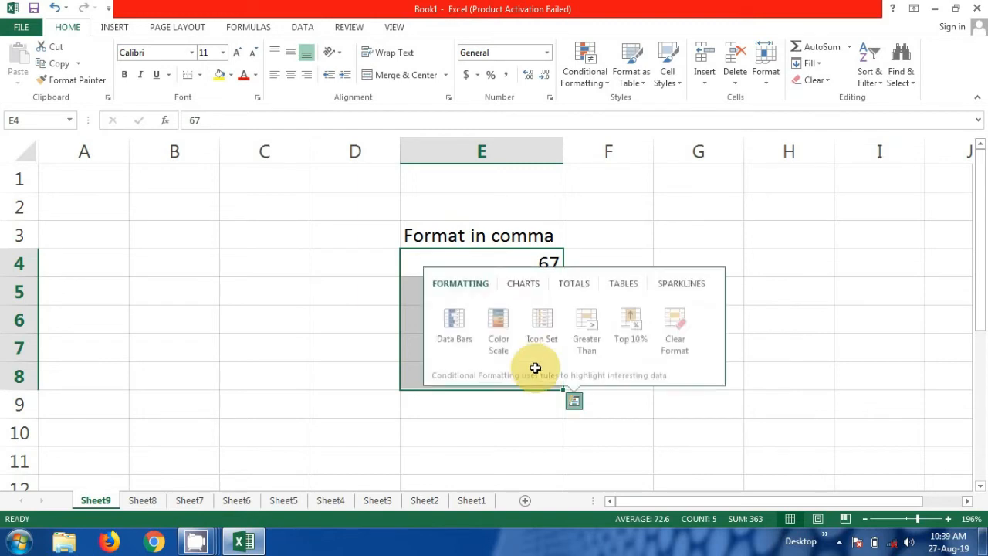
{"action": "left_click", "coordinate": [605, 241]}
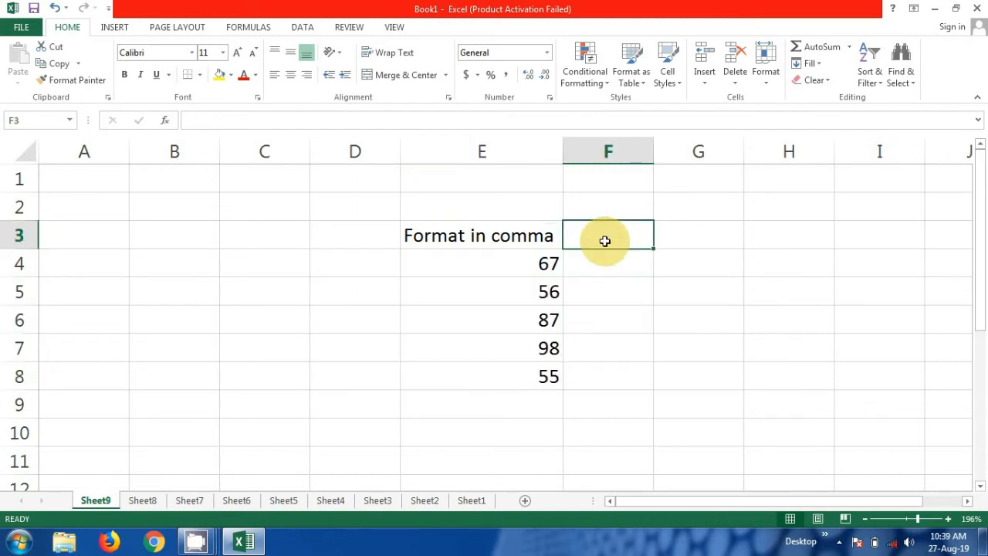
{"action": "left_click", "coordinate": [457, 260]}
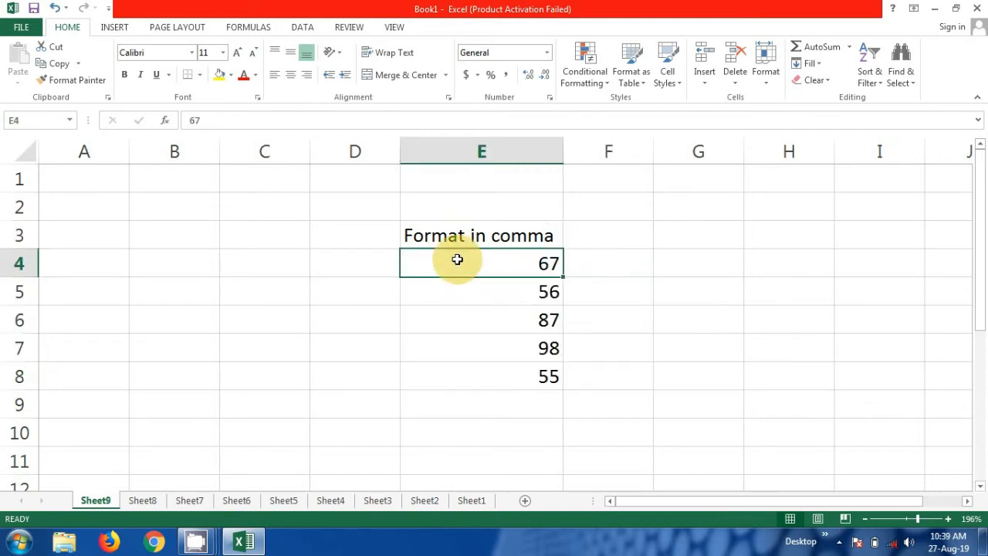
{"action": "left_click_drag", "start_coordinate": [457, 259], "coordinate": [512, 371]}
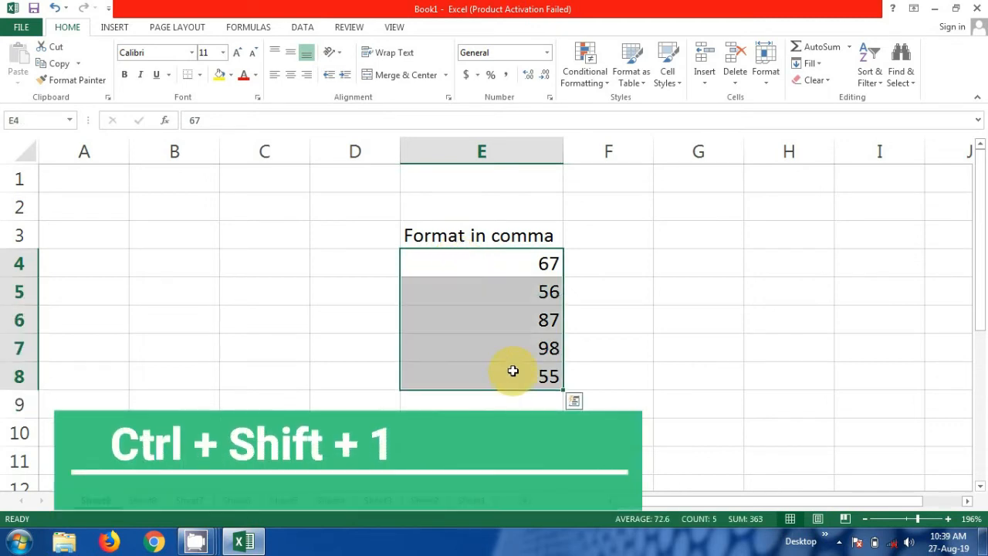
{"action": "key", "text": "ctrl+shift+1"}
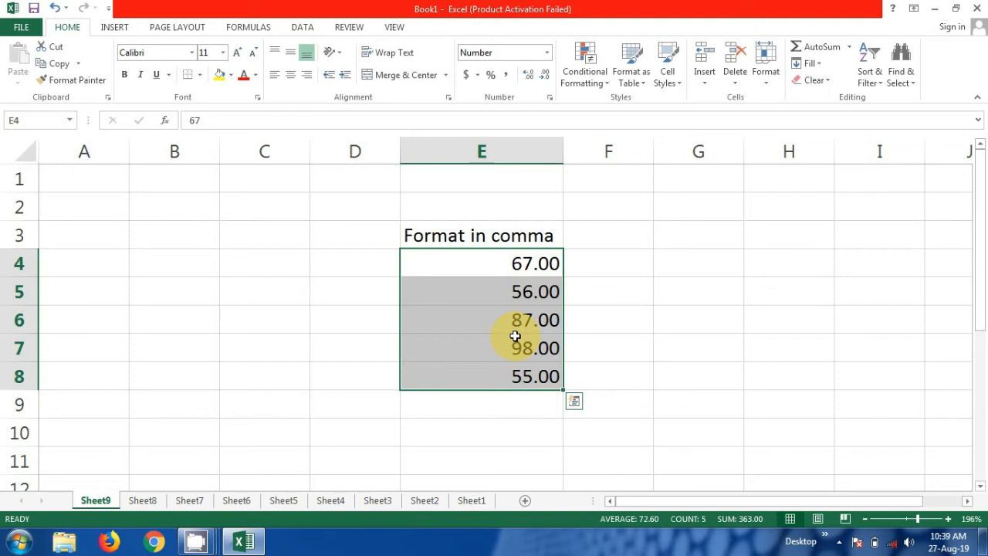
- Undo the two-decimal number format and retitle the E3 heading to 'Date Format'
{"action": "key", "text": "ctrl+z"}
{"action": "double_click", "coordinate": [558, 236]}
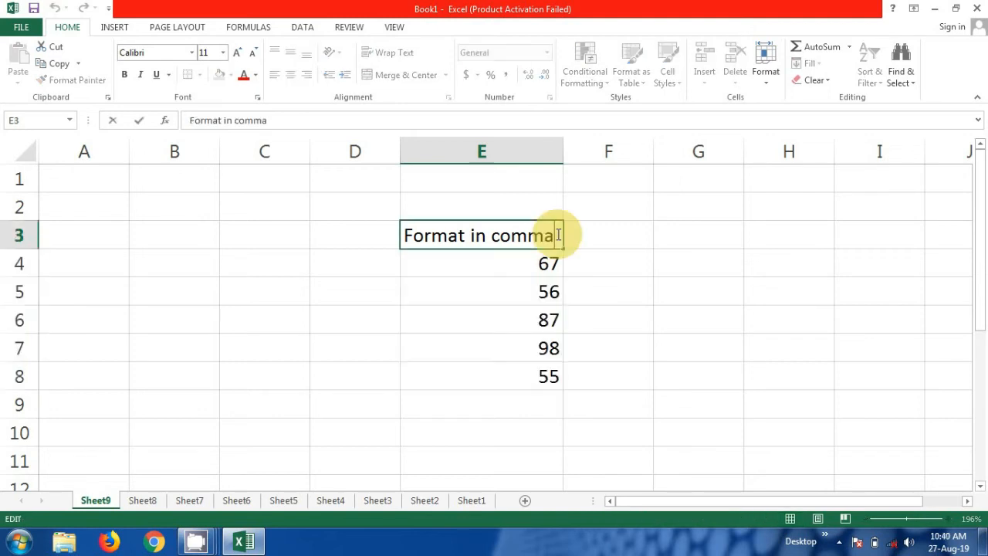
{"action": "key", "text": "BackSpace"}
{"action": "key", "text": "BackSpace"}
{"action": "key", "text": "BackSpace"}
{"action": "key", "text": "BackSpace"}
{"action": "key", "text": "BackSpace"}
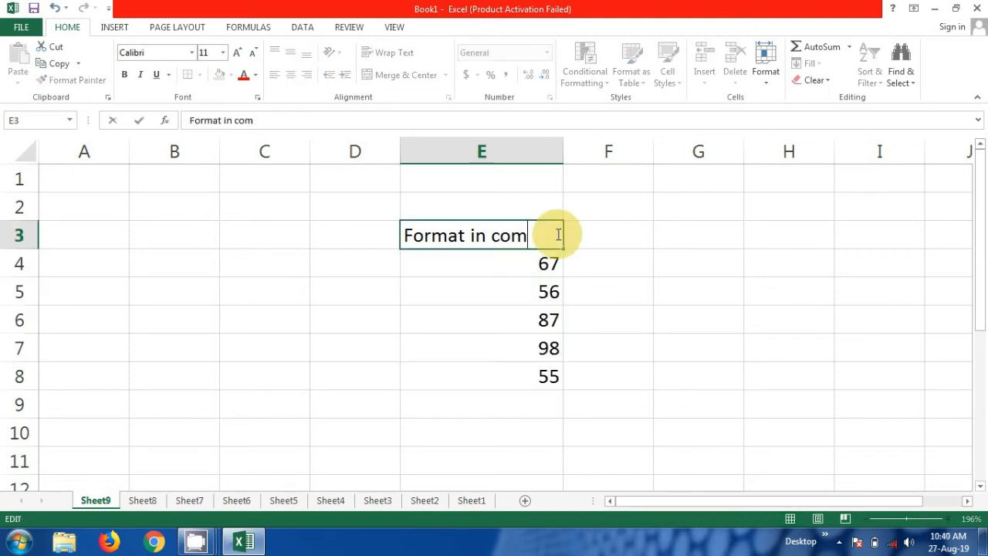
{"action": "key", "text": "BackSpace"}
{"action": "key", "text": "BackSpace"}
{"action": "key", "text": "BackSpace"}
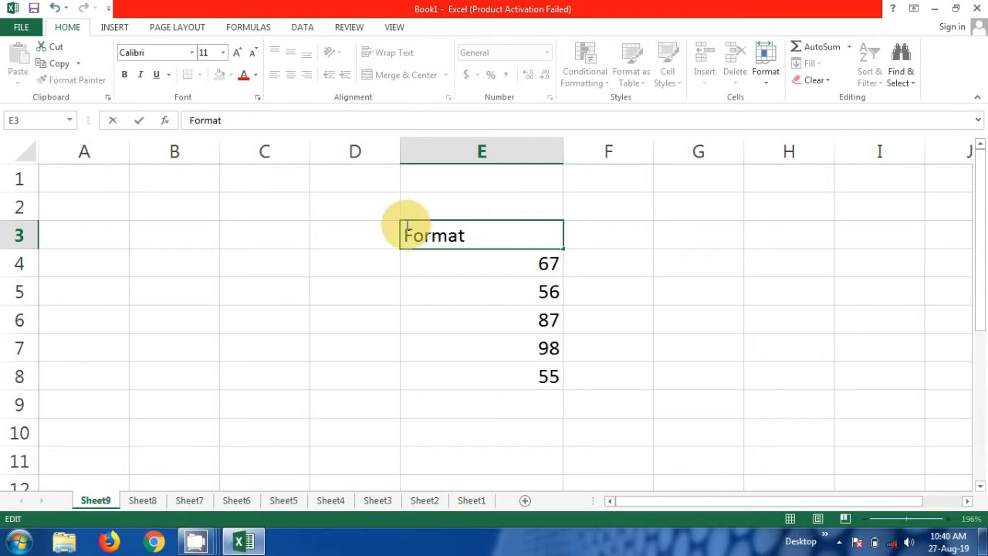
{"action": "left_click", "coordinate": [402, 234]}
{"action": "type", "text": "Date"}
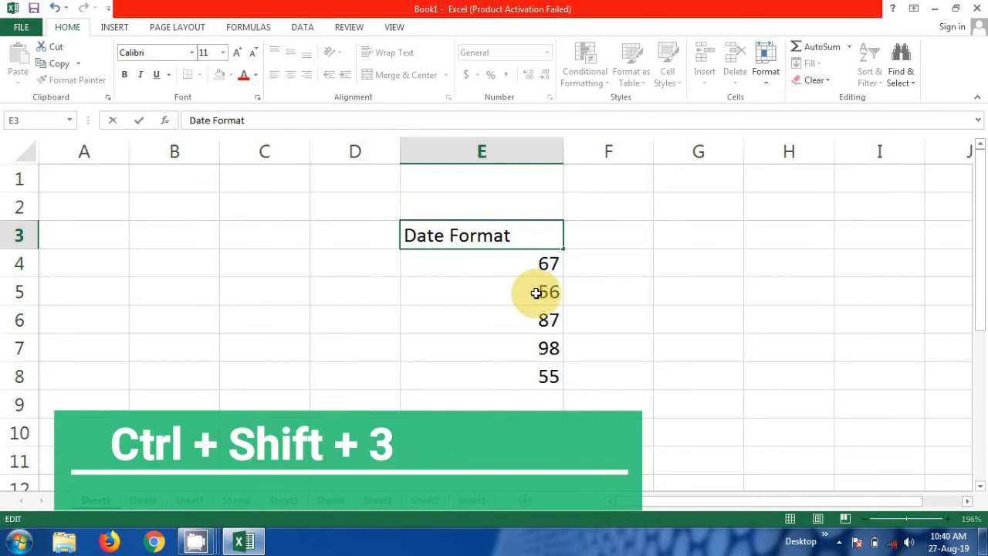
{"action": "left_click", "coordinate": [521, 259]}
- Format the five values in E4:E8 as dates such as 07-Mar-00 with Ctrl+Shift+3
{"action": "left_click_drag", "start_coordinate": [524, 287], "coordinate": [533, 367]}
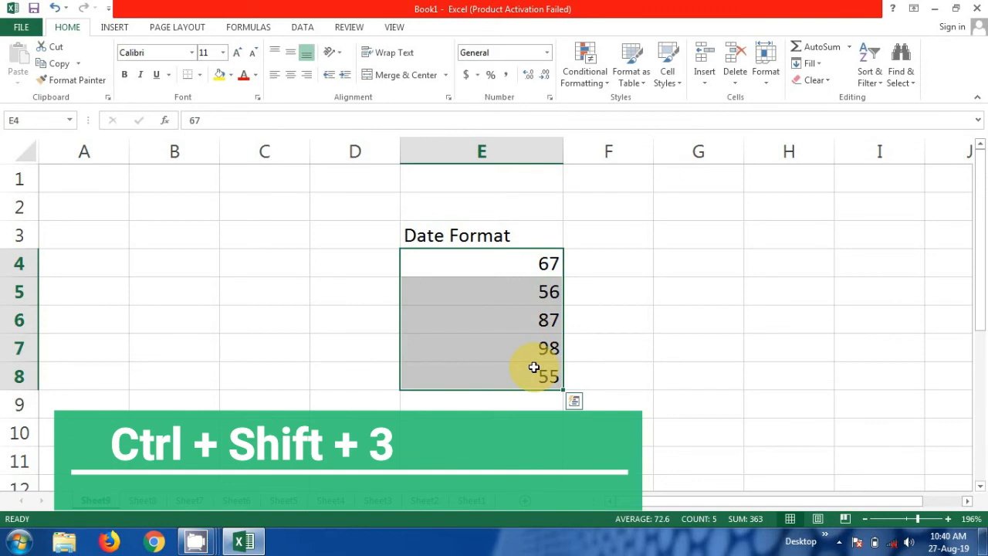
{"action": "key", "text": "ctrl+shift+3"}
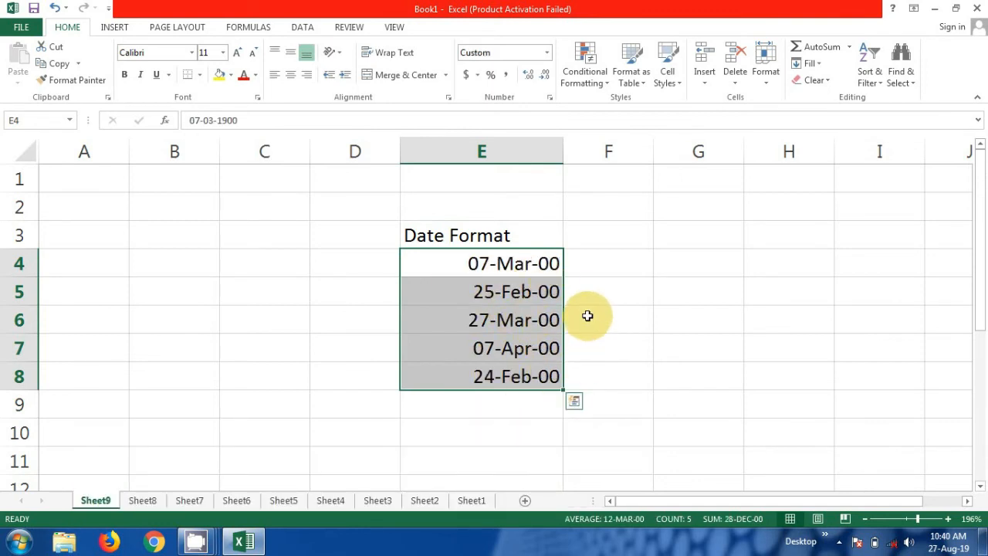
{"action": "left_click", "coordinate": [604, 338]}
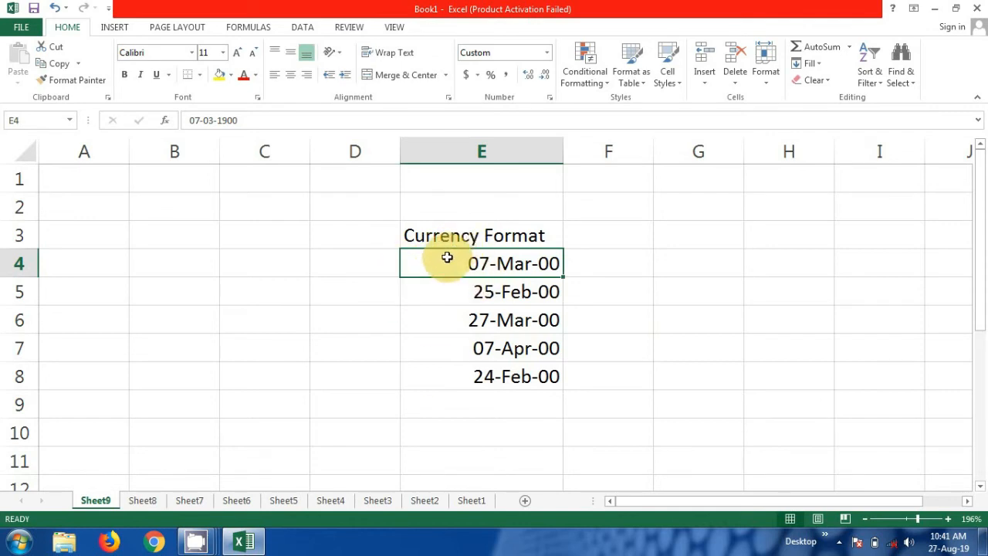
- Apply Currency format to the five values in E4:E8 with Ctrl+Shift+4, then select heading E3
{"action": "left_click_drag", "start_coordinate": [448, 260], "coordinate": [456, 381]}
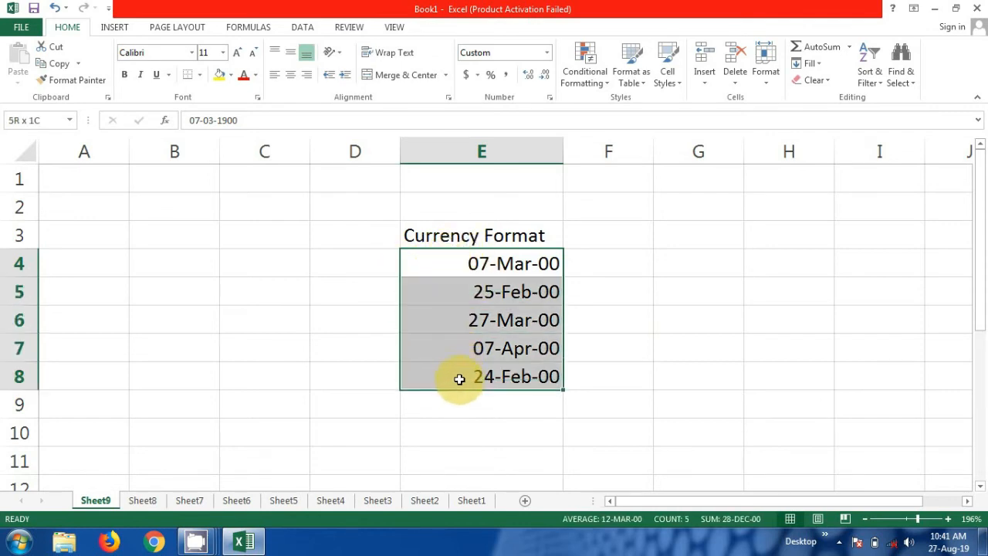
{"action": "key", "text": "ctrl+q"}
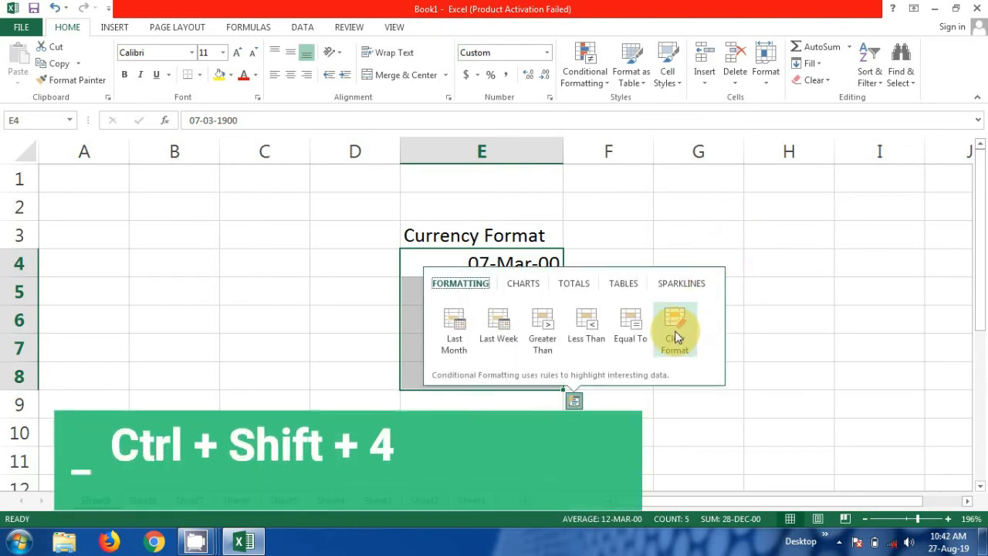
{"action": "left_click", "coordinate": [677, 338]}
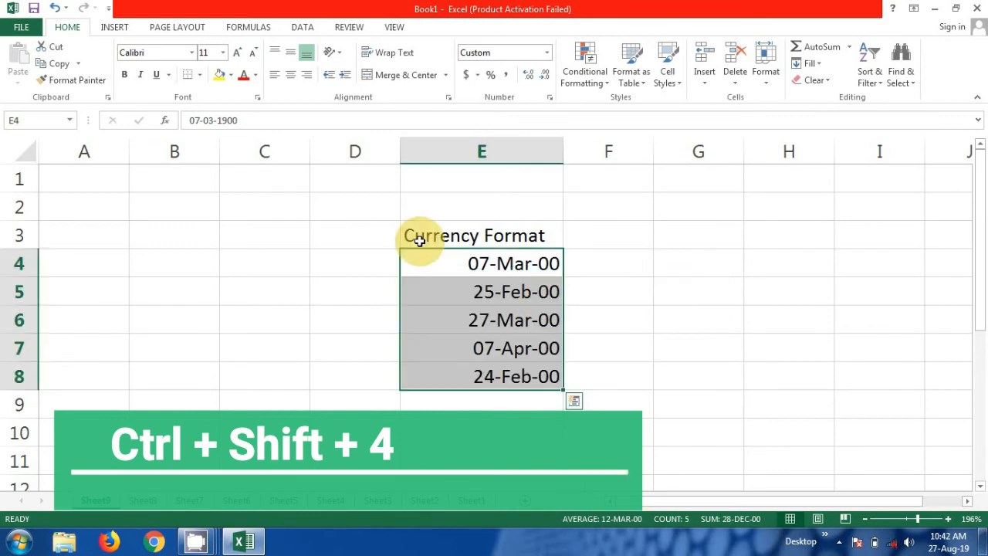
{"action": "key", "text": "ctrl+shift+4"}
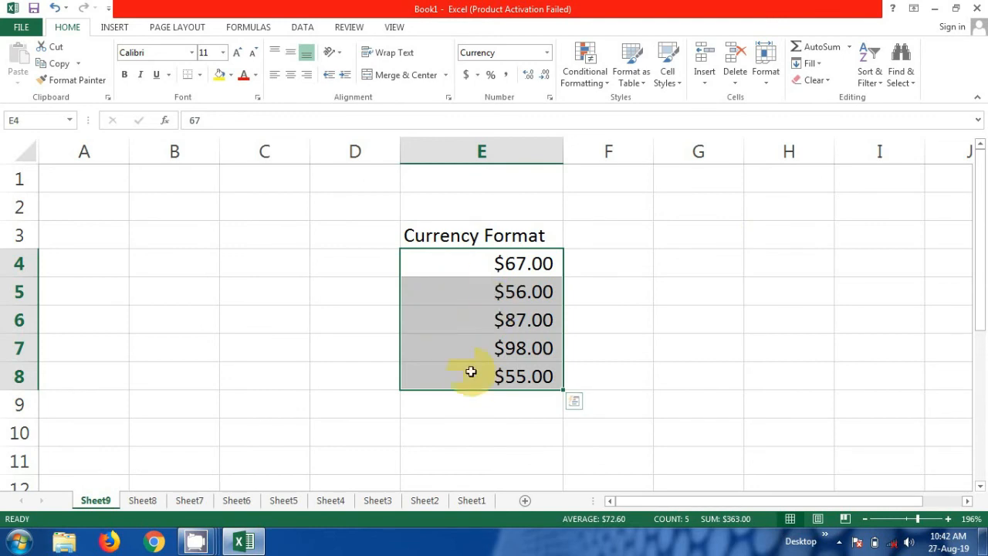
{"action": "left_click", "coordinate": [425, 223]}
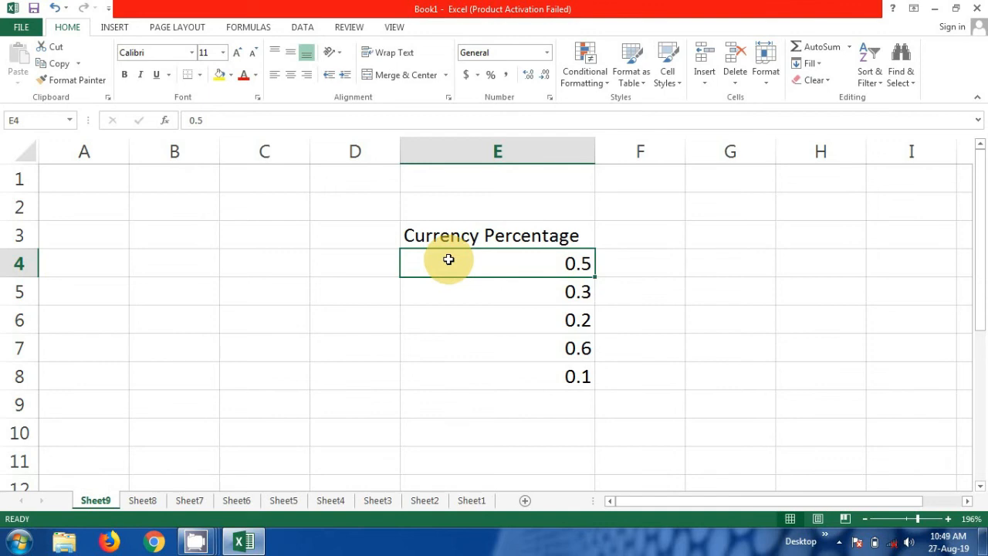
- Show E4:E8 as percentages (50%, 30%, 20%, 60%, 10%) and return to cell A1
{"action": "key", "text": "ctrl+shift+5"}
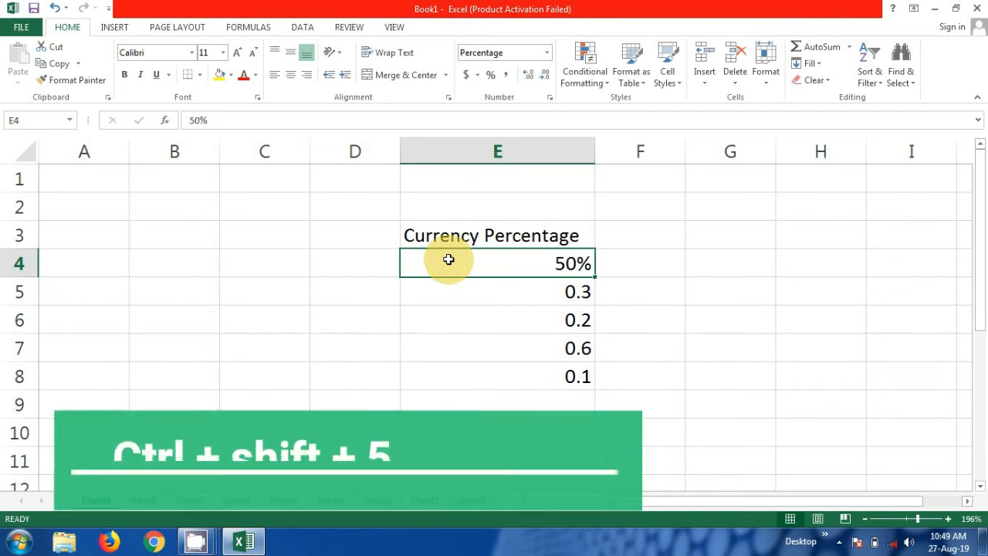
{"action": "key", "text": "ctrl+z"}
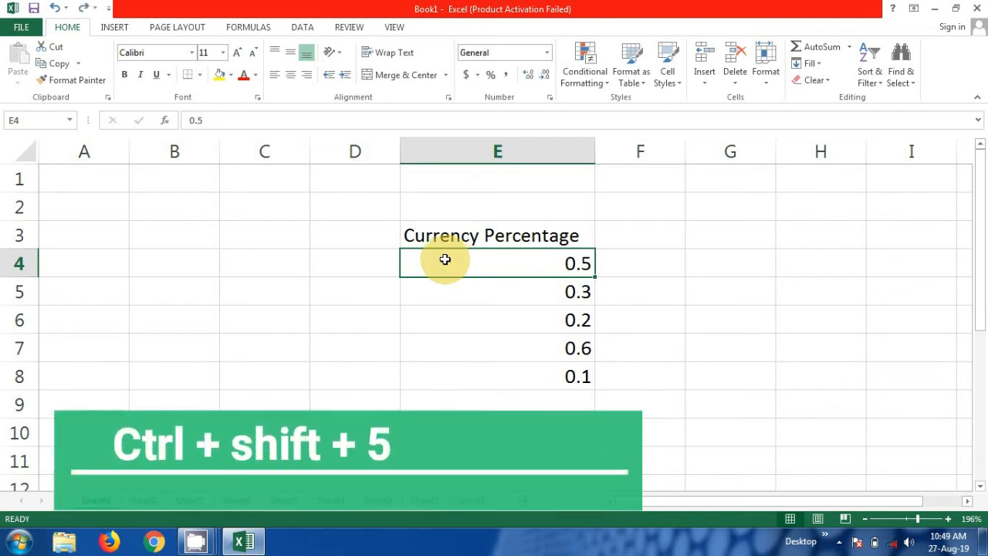
{"action": "left_click_drag", "start_coordinate": [424, 261], "coordinate": [468, 385]}
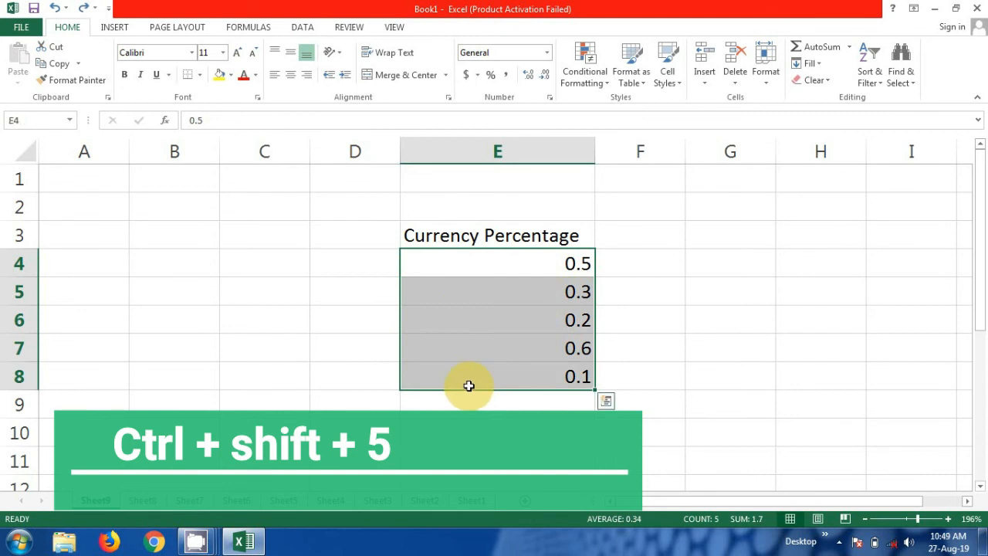
{"action": "key", "text": "ctrl+shift+5"}
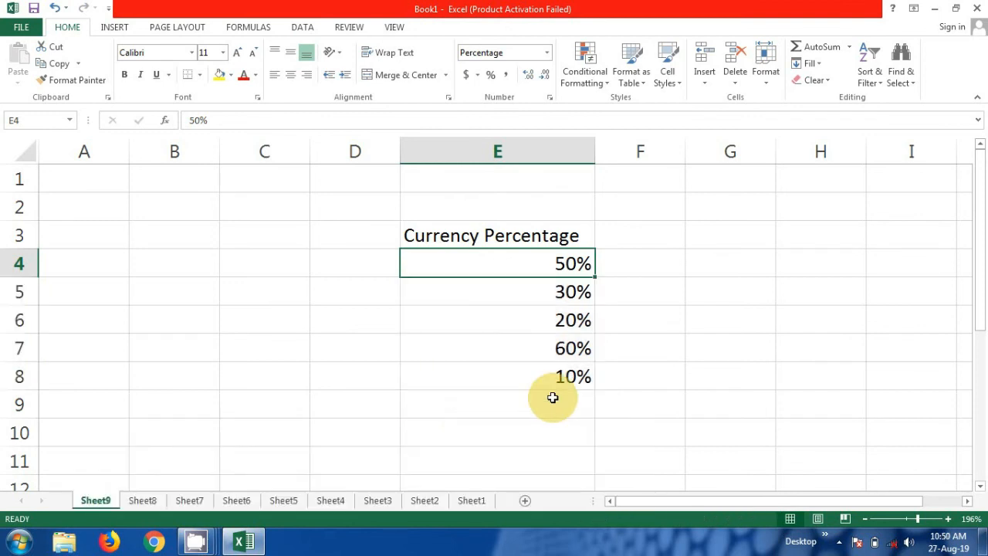
{"action": "left_click", "coordinate": [573, 377]}
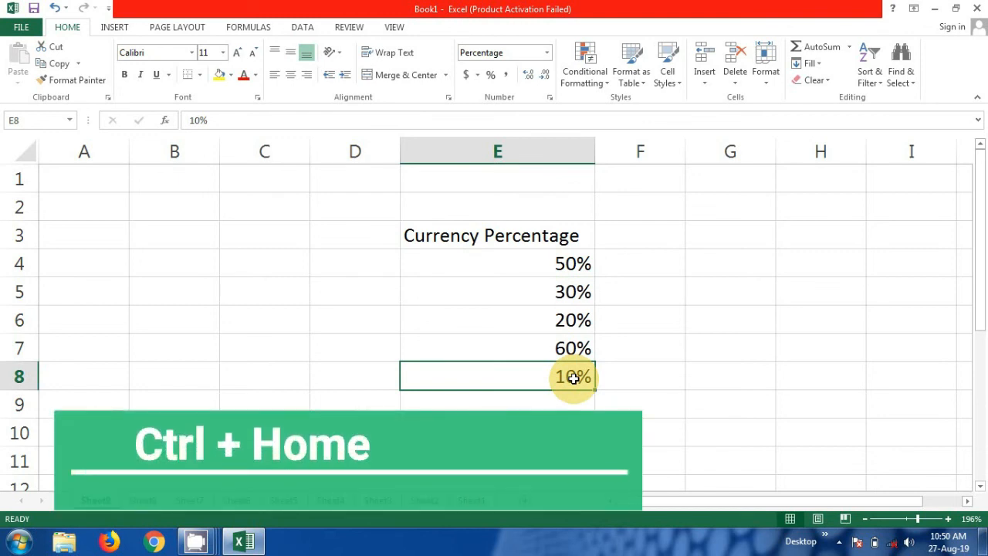
{"action": "key", "text": "ctrl+Home"}
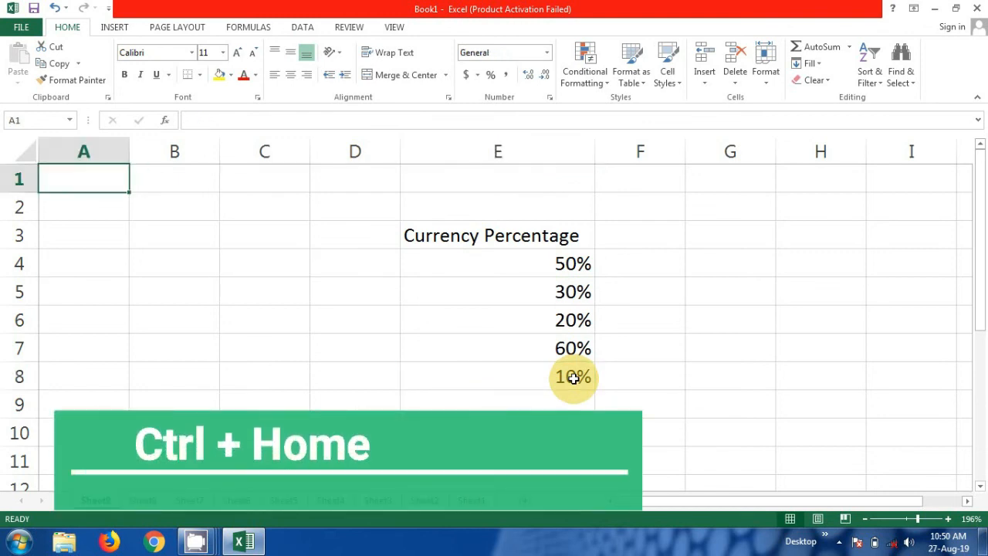